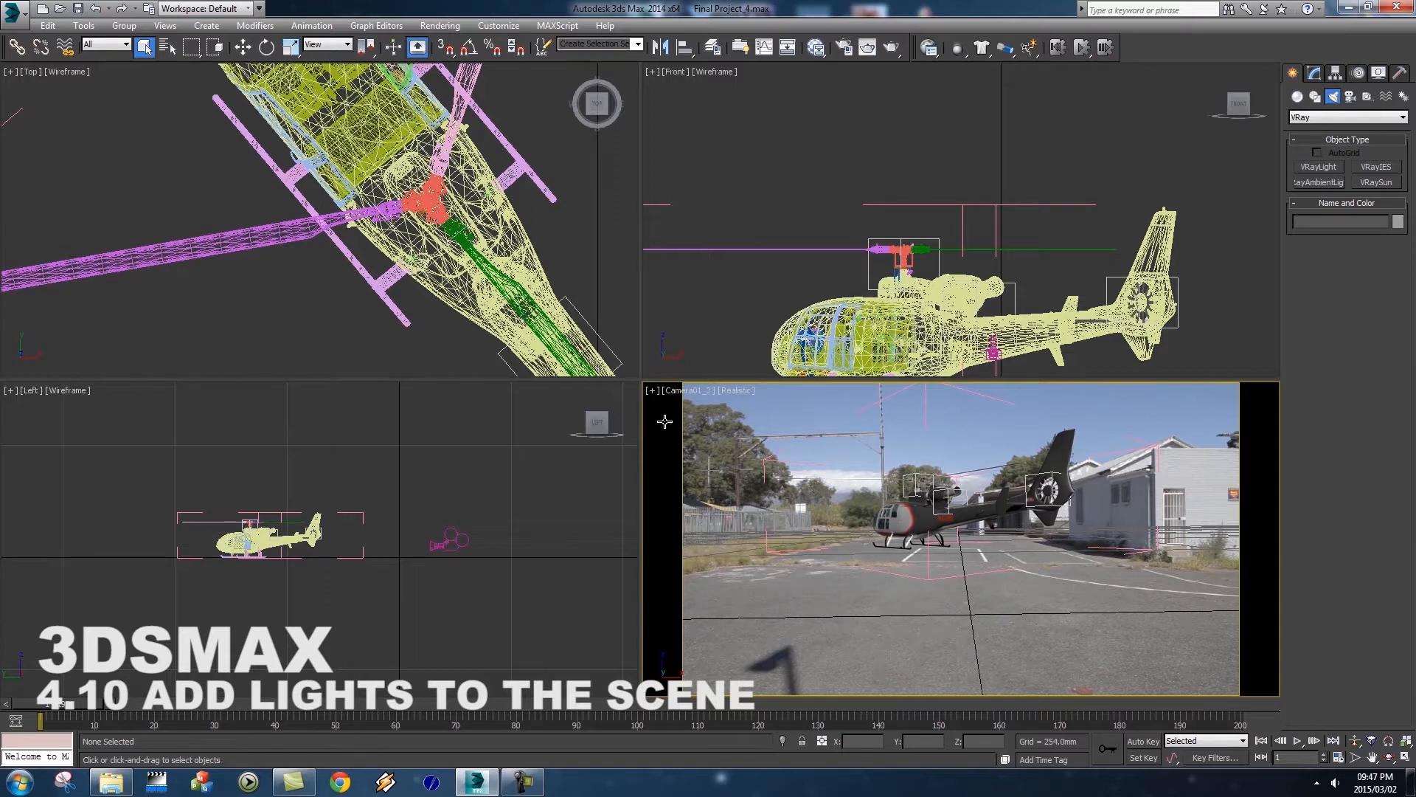
Draw a V-Ray plane light around the helicopter in the Top view, half-length about 277 mm and half-width about 144 mm
middle_click_drag(374, 490, 398, 571)
middle_click_drag(345, 219, 271, 216)
scroll(270, 215, "down", 5)
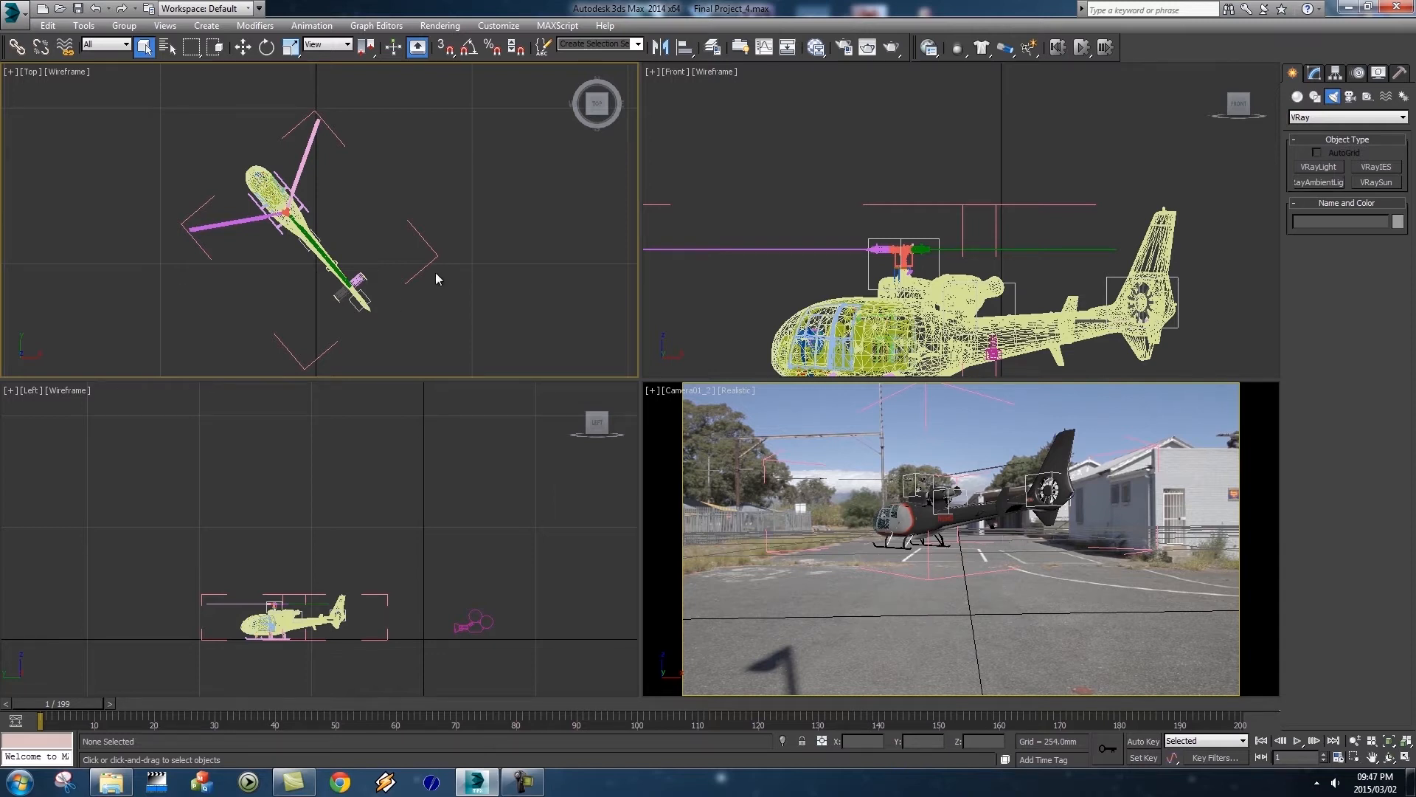
scroll(461, 265, "down", 5)
middle_click_drag(463, 253, 357, 208)
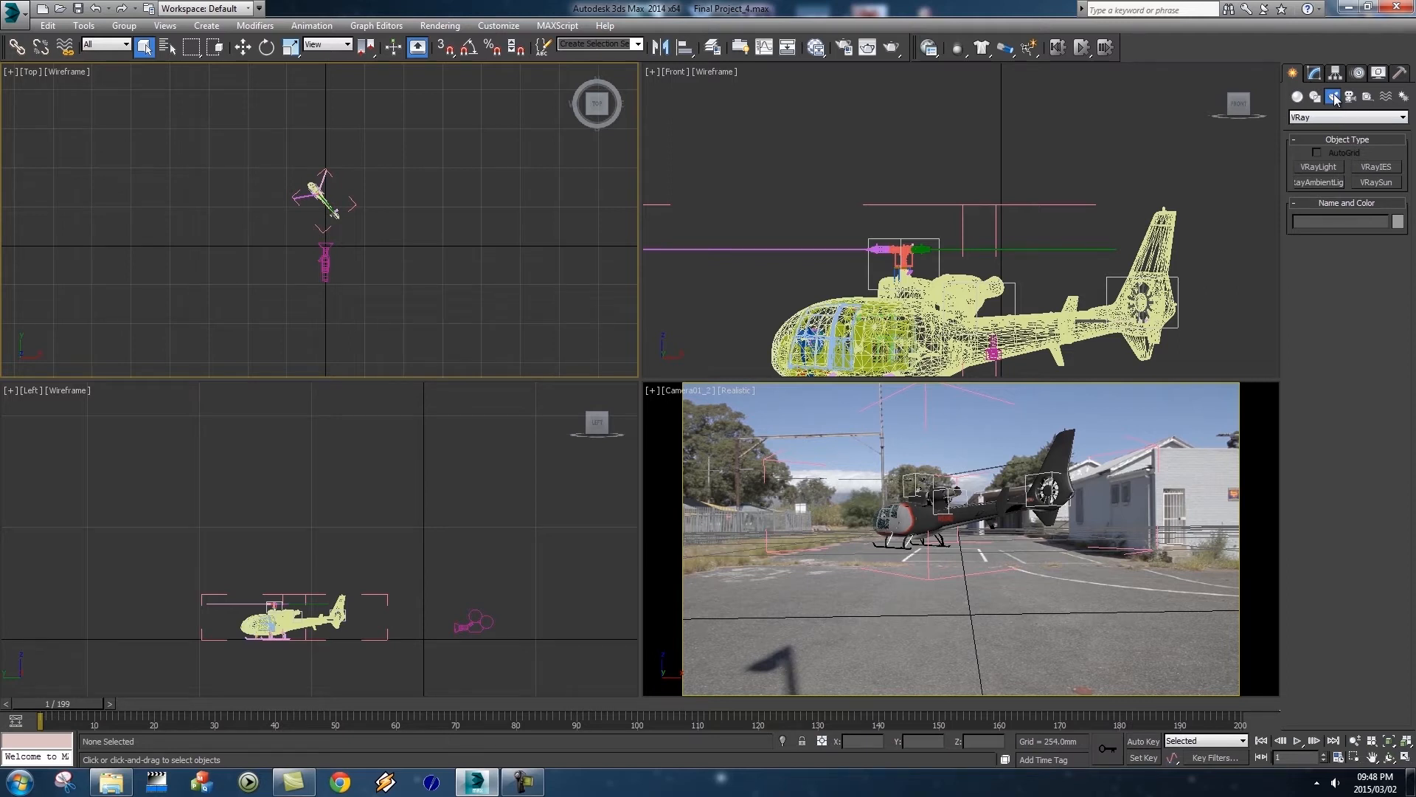
left_click(1331, 118)
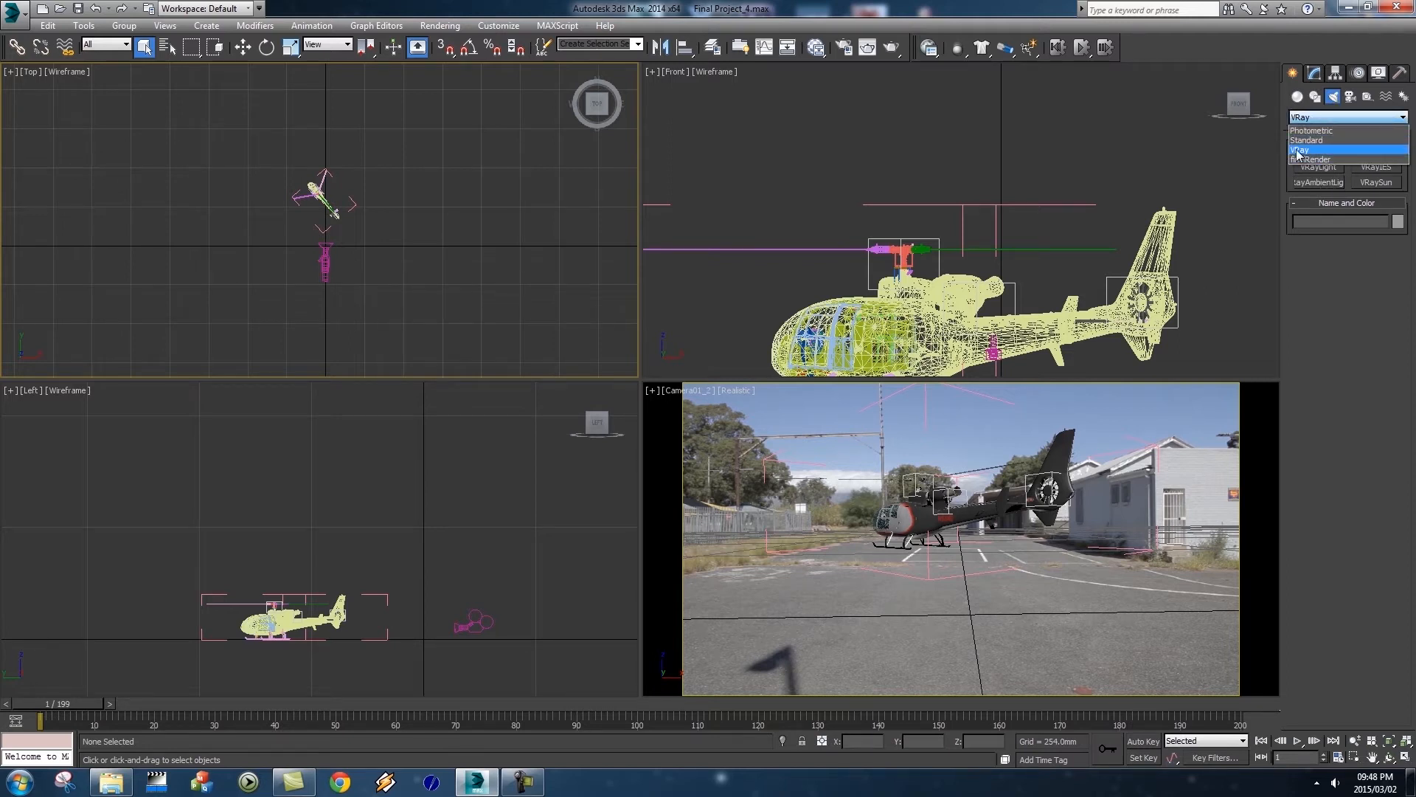
left_click(1300, 151)
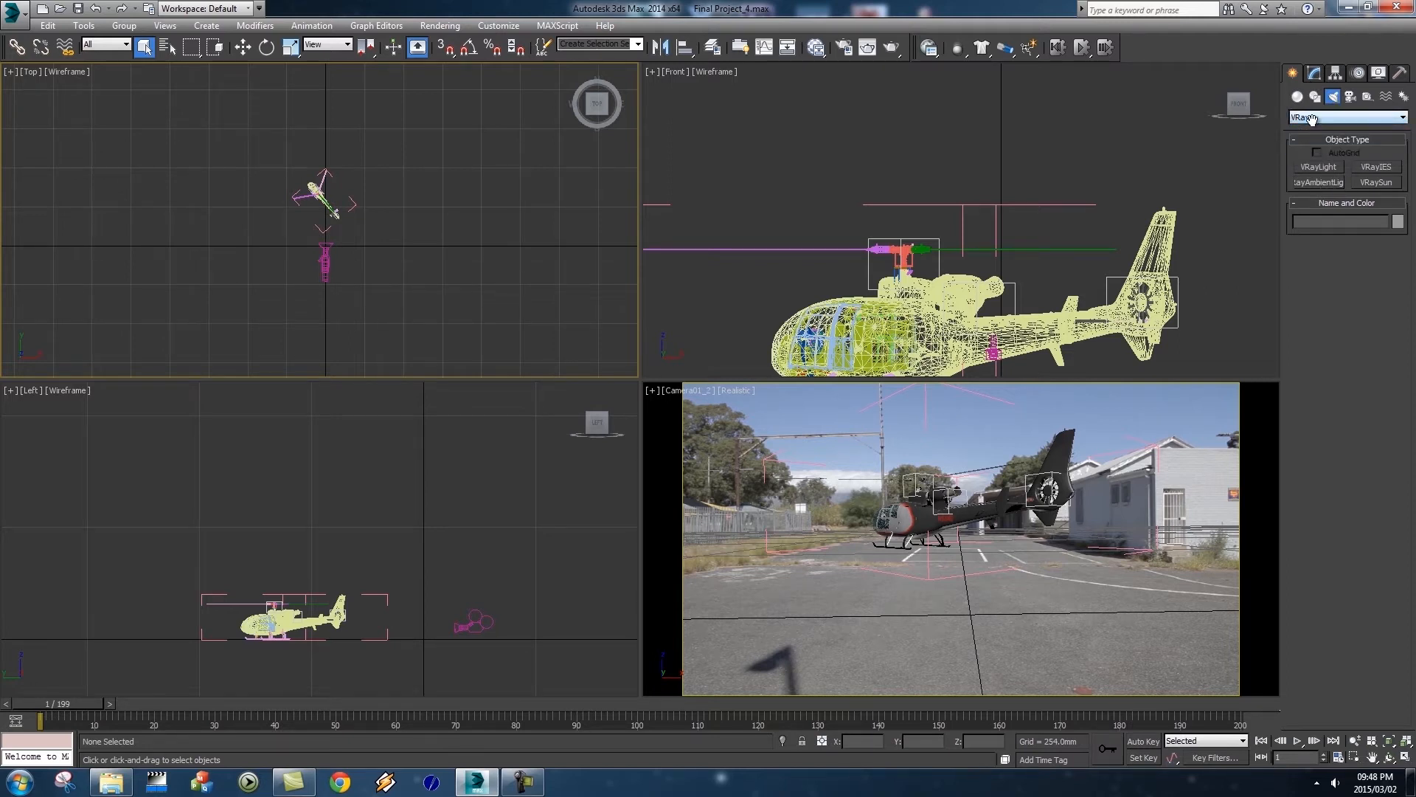
left_click(1318, 167)
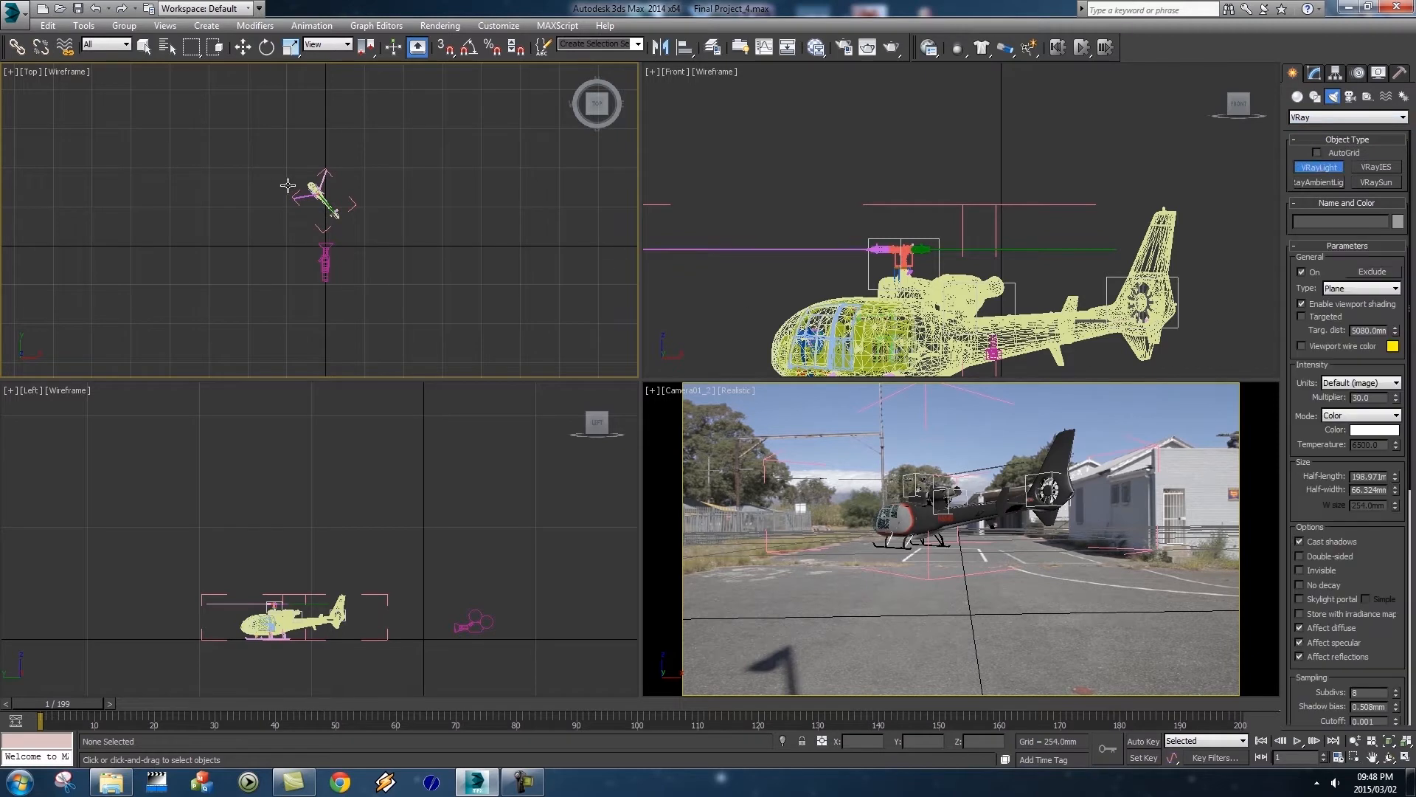
left_click_drag(277, 169, 362, 212)
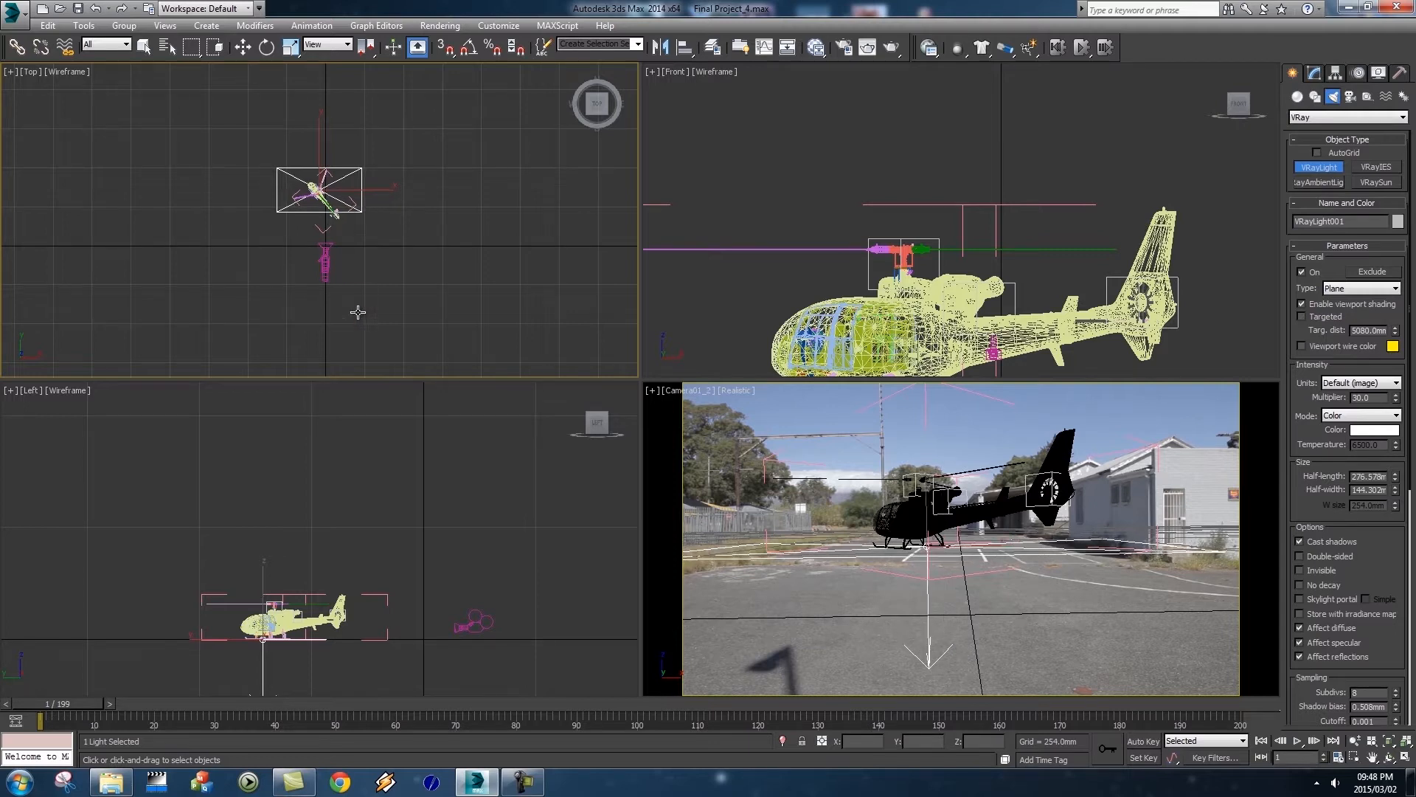
Move the light behind the camera to about Y -565 mm and rotate it in the Left view to aim at the helicopter
key("w")
left_click_drag(325, 133, 322, 276)
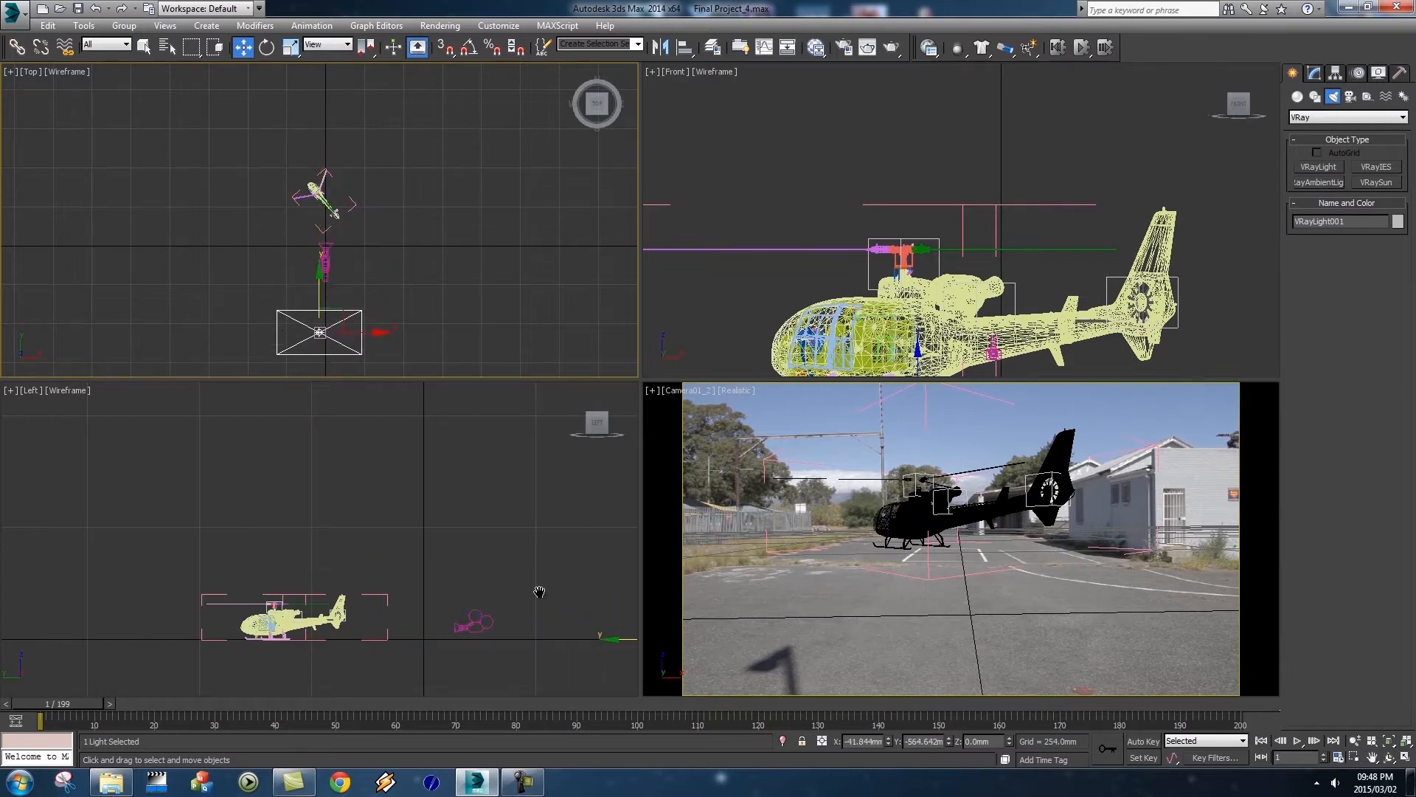
scroll(512, 563, "down", 3)
middle_click_drag(446, 539, 406, 519)
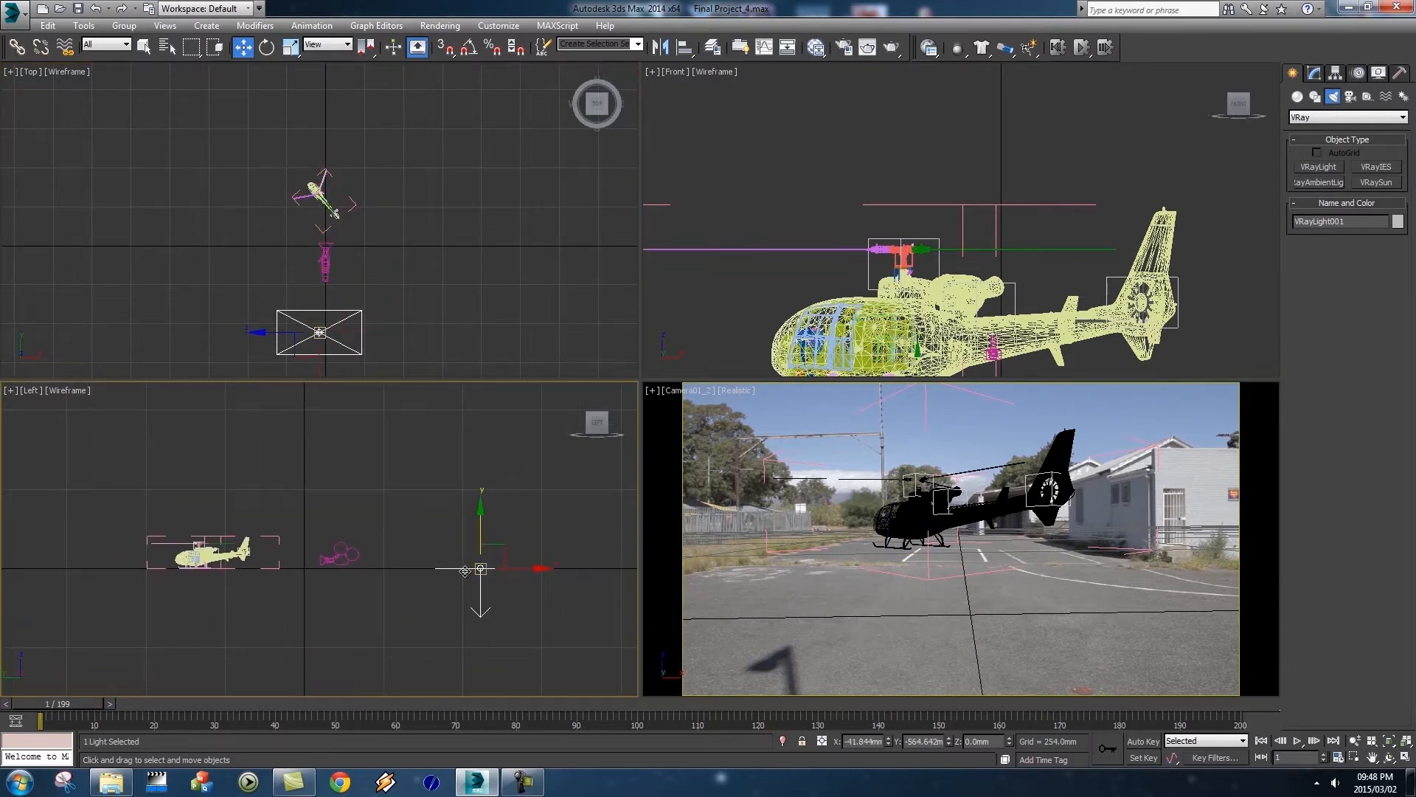
key("e")
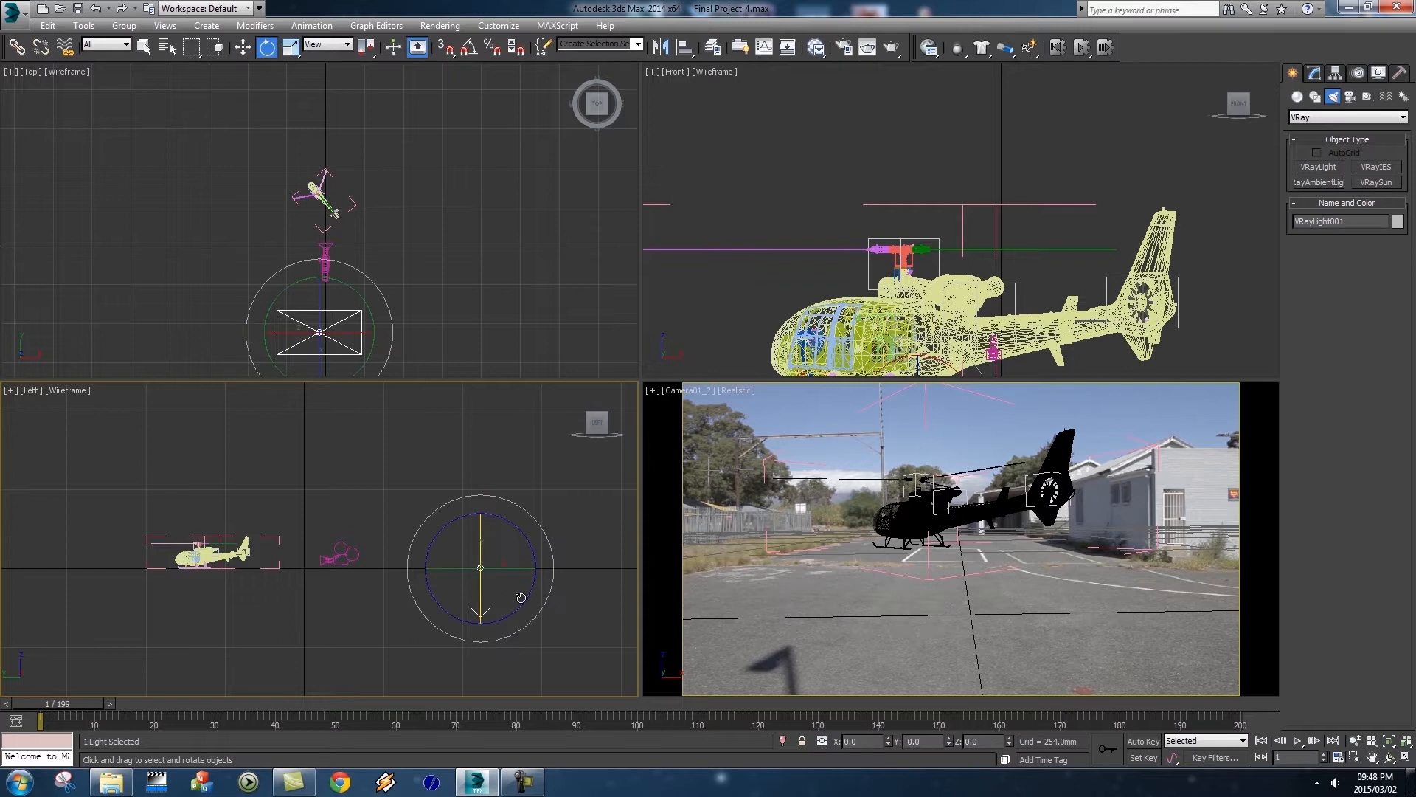
left_click_drag(504, 519, 565, 622)
Raise the light and move it farther behind the camera in the Left view, to about Y -1155 mm and Z 875 mm
scroll(528, 546, "down", 2)
scroll(528, 547, "down", 2)
middle_click_drag(544, 507, 435, 557)
key("w")
left_click_drag(384, 569, 461, 456)
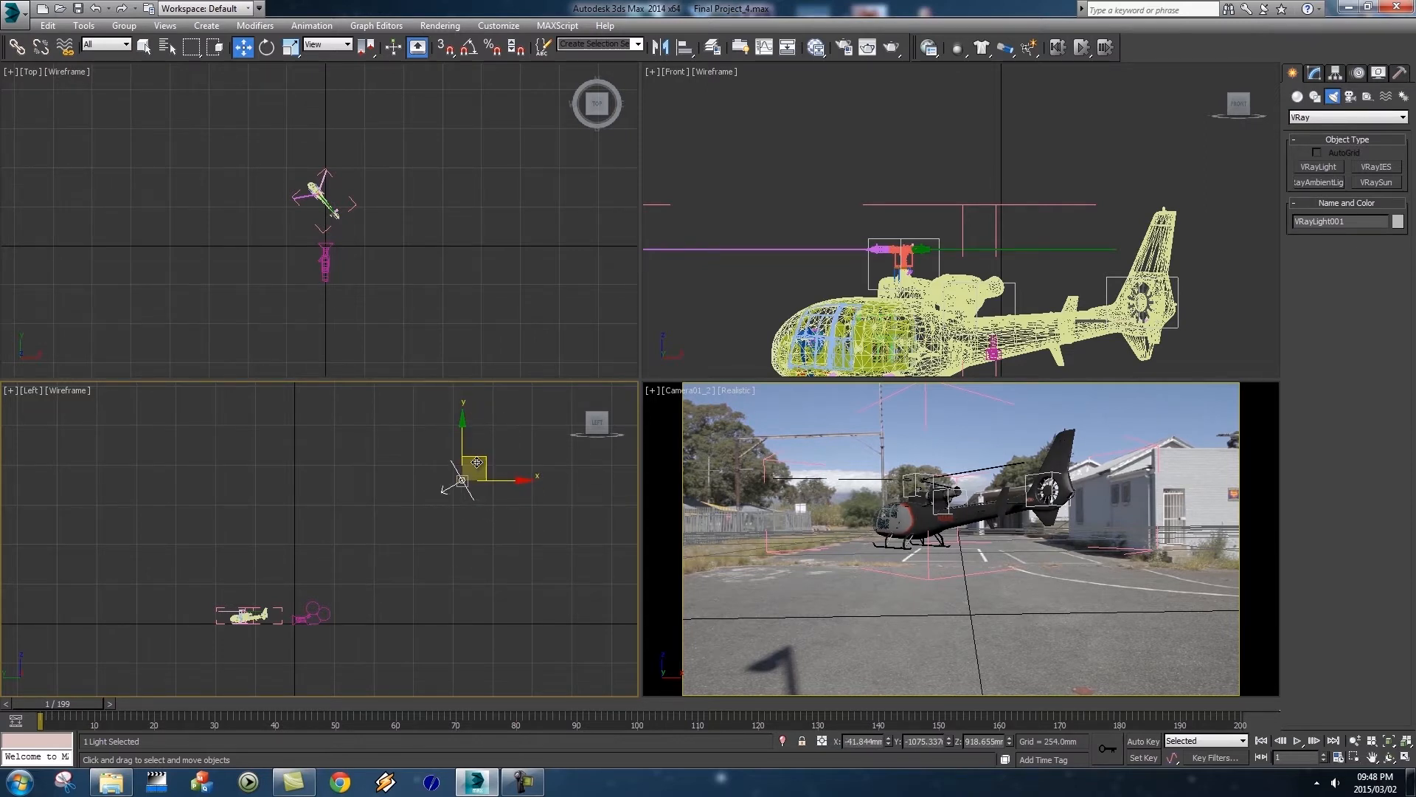
mouse_move(480, 458)
left_mouse_down()
mouse_move(432, 483)
mouse_move(444, 442)
mouse_move(495, 466)
mouse_move(504, 444)
mouse_move(497, 469)
left_mouse_up()
Scrub through the animation to check the helicopter's appearance under the new light, and return to the first frame
mouse_move(401, 253)
middle_mouse_down()
mouse_move(392, 166)
mouse_move(450, 202)
mouse_move(415, 261)
middle_mouse_up()
scroll(413, 203, "down", 2)
left_click_drag(65, 709, 325, 705)
key("w")
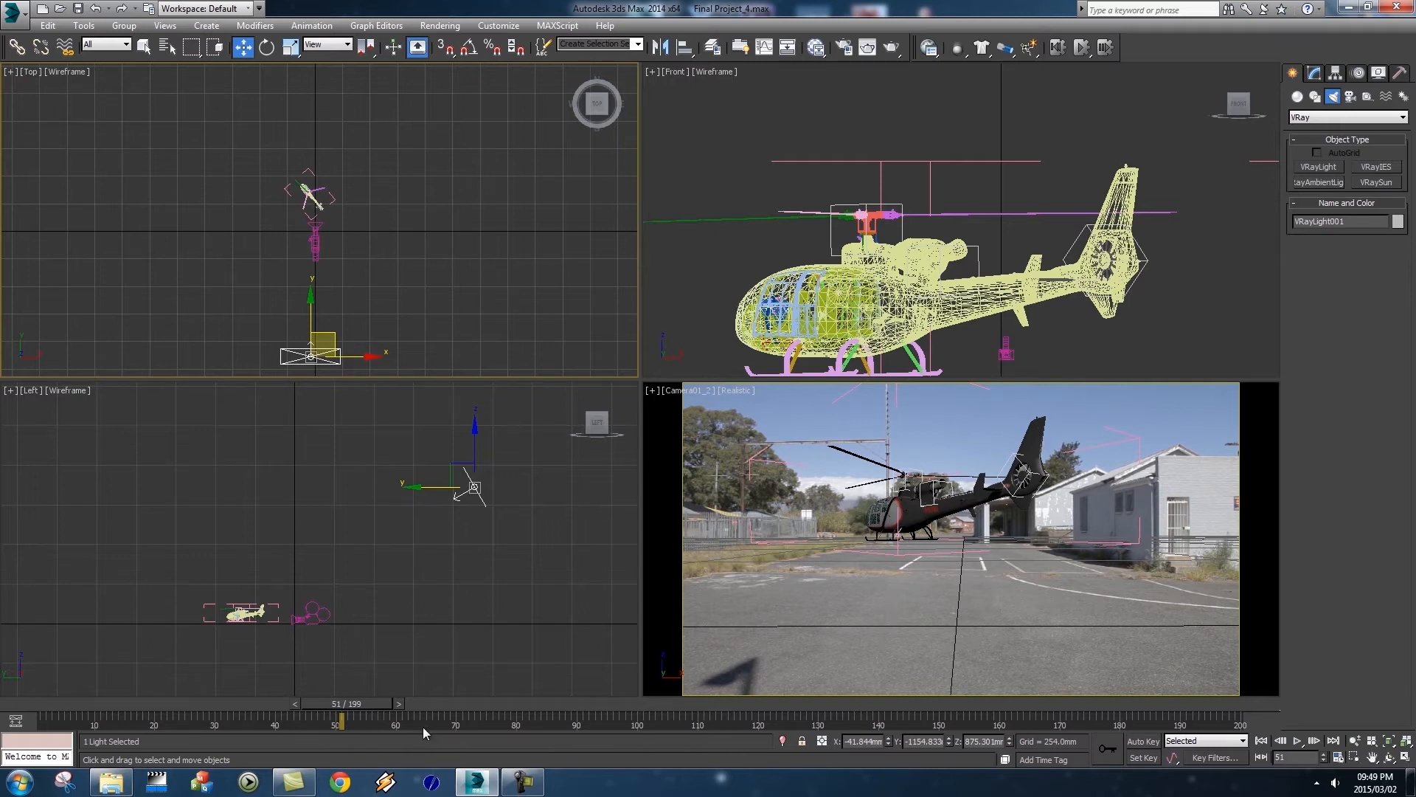
left_click_drag(367, 702, 1195, 702)
left_click_drag(984, 704, 53, 703)
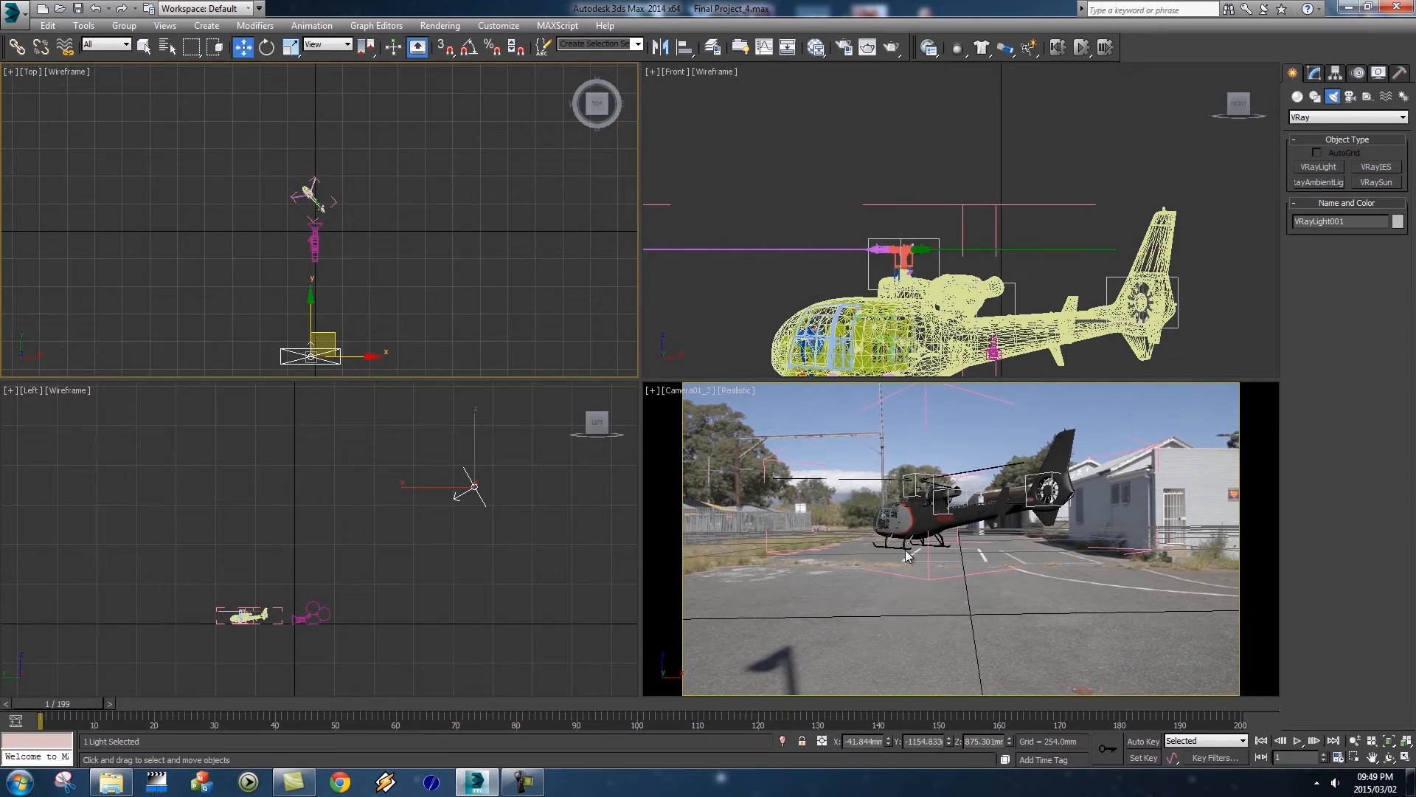
mouse_move(80, 703)
left_mouse_down()
mouse_move(632, 702)
mouse_move(52, 702)
left_mouse_up()
Draw a second V-Ray plane light, half-length about 388 mm and half-width about 105 mm, and move it behind the camera to about Y -1188 mm
left_click(1319, 167)
left_click_drag(270, 187, 353, 209)
scroll(430, 227, "up", 4)
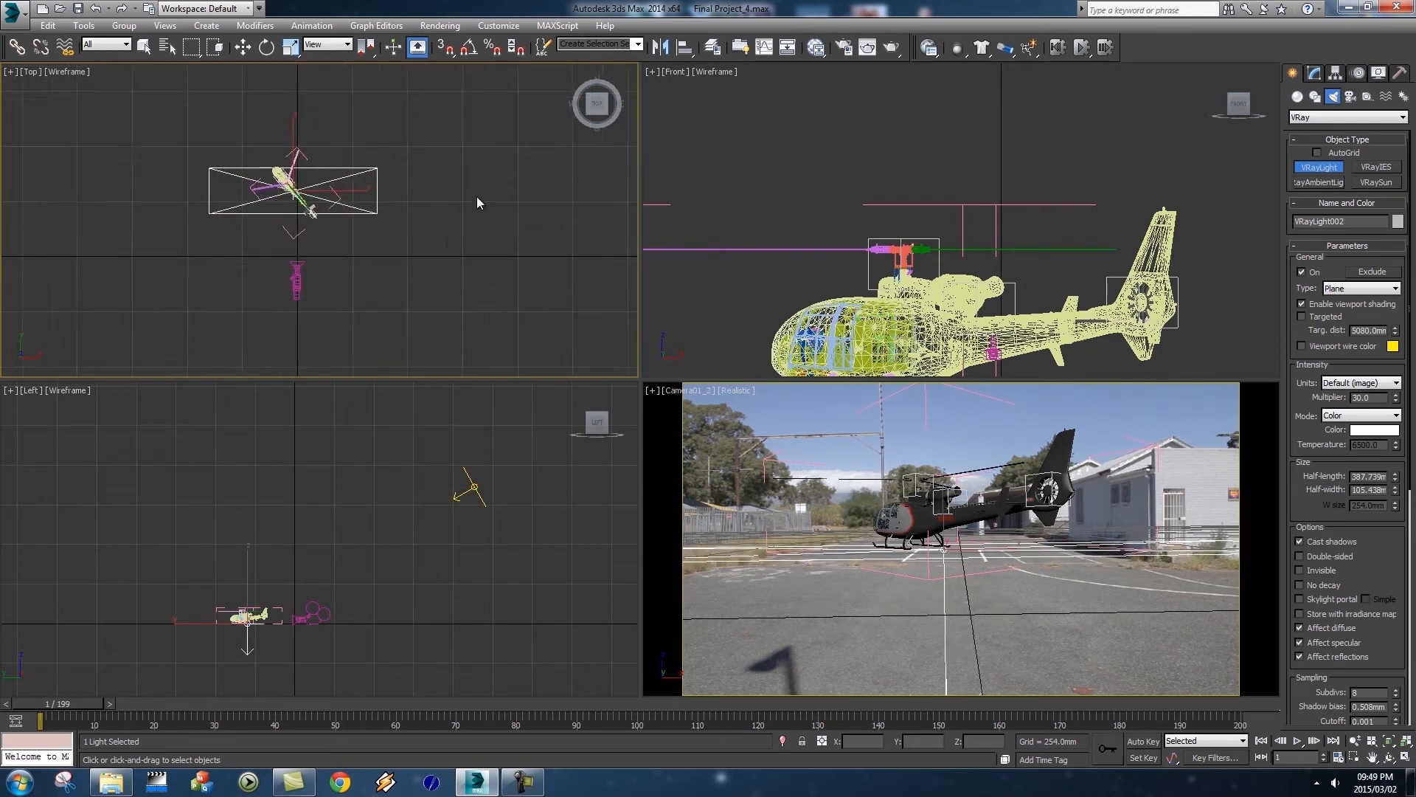
scroll(472, 195, "down", 3)
key("w")
left_click_drag(407, 117, 422, 276)
Rotate the second light about -79 degrees to face the helicopter, move it back to about Y -1916 mm near ground level, and deselect it
middle_click_drag(484, 533, 453, 476)
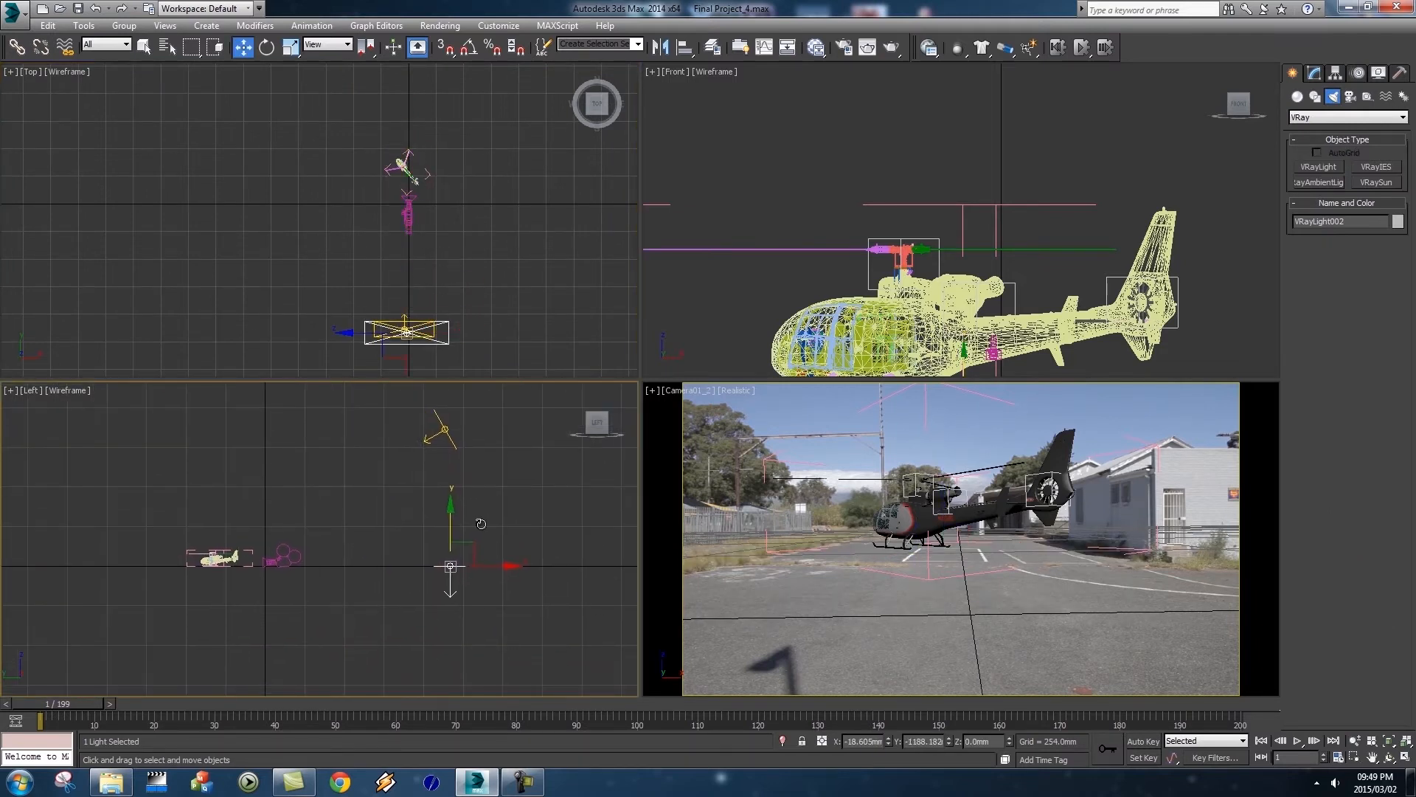
key("e")
left_click_drag(470, 520, 549, 652)
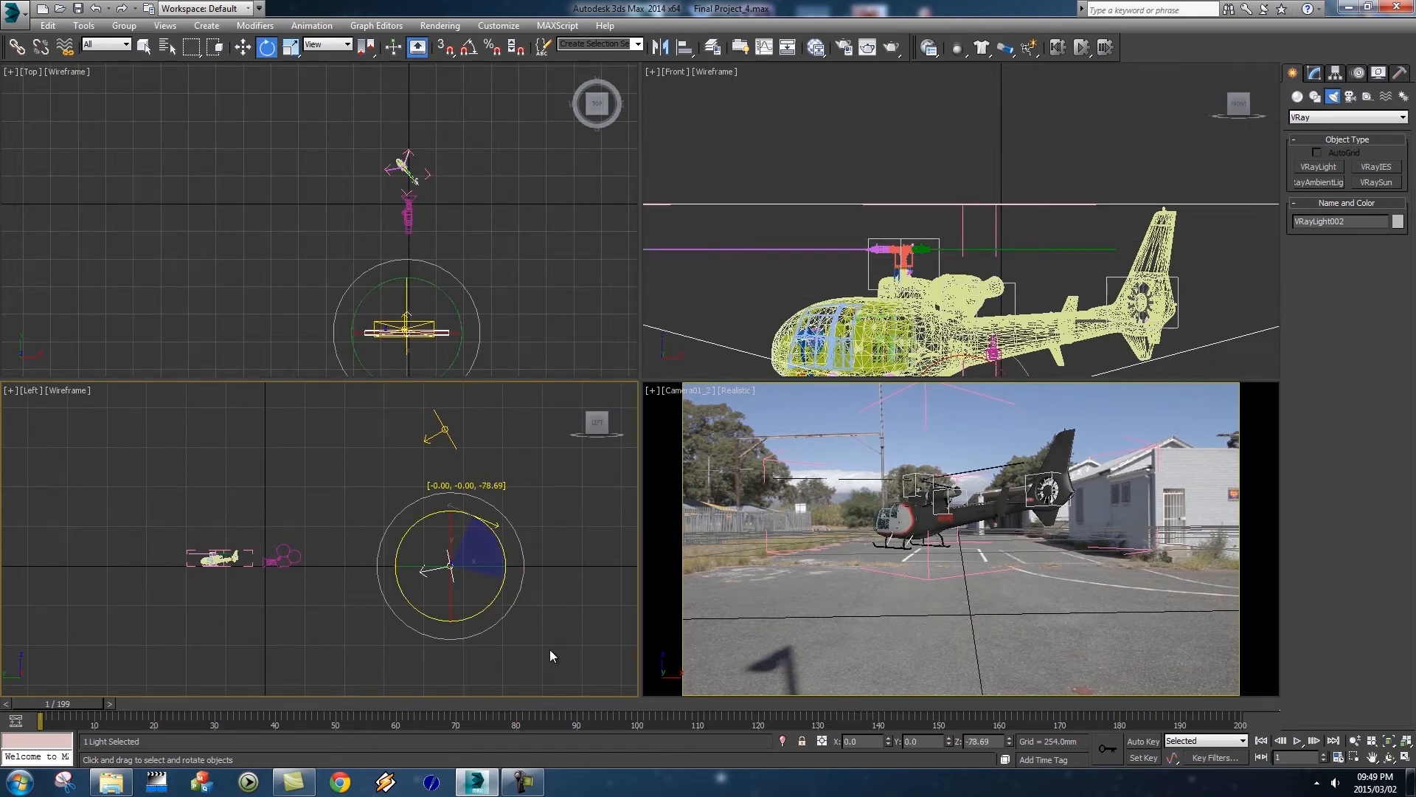
key("w")
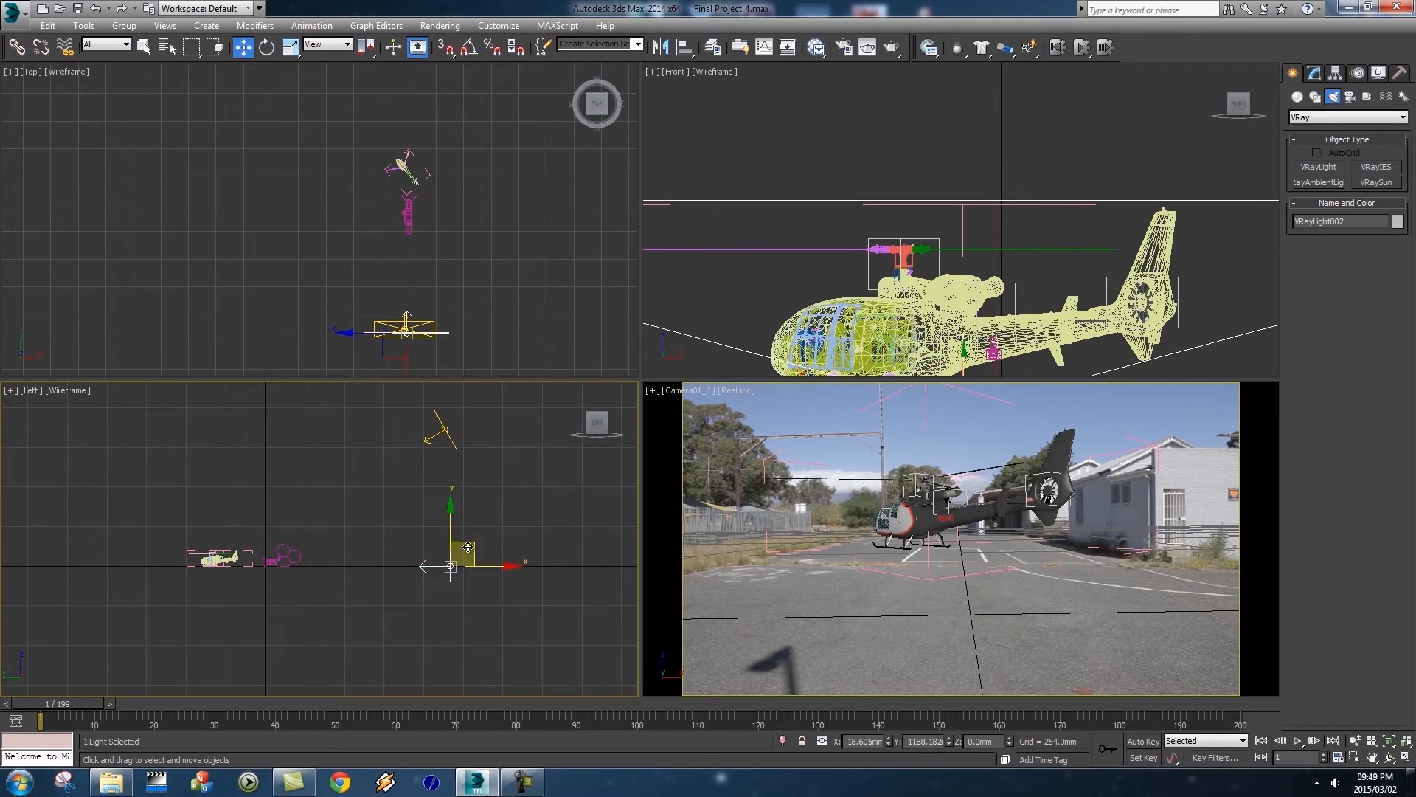
left_click_drag(475, 546, 578, 550)
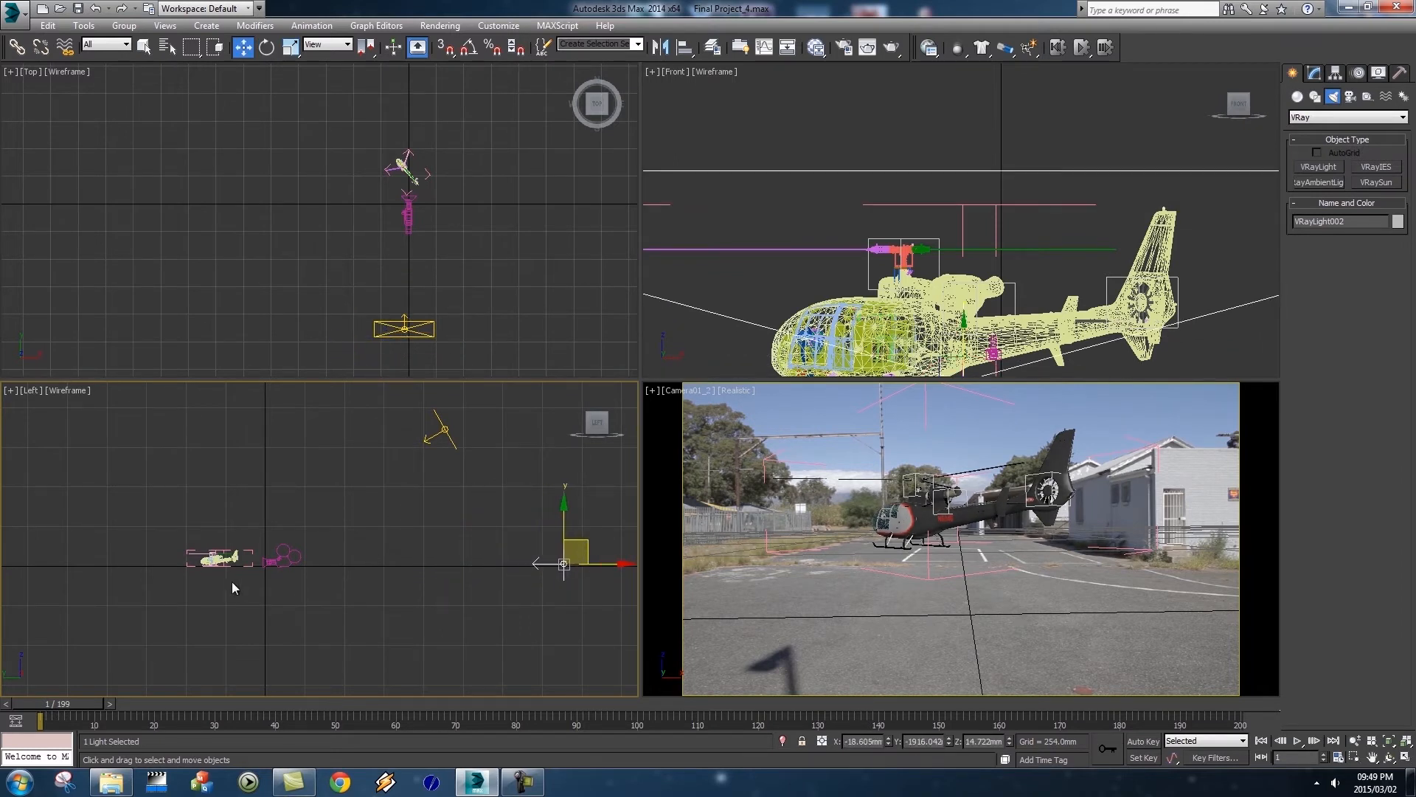
left_click(618, 606)
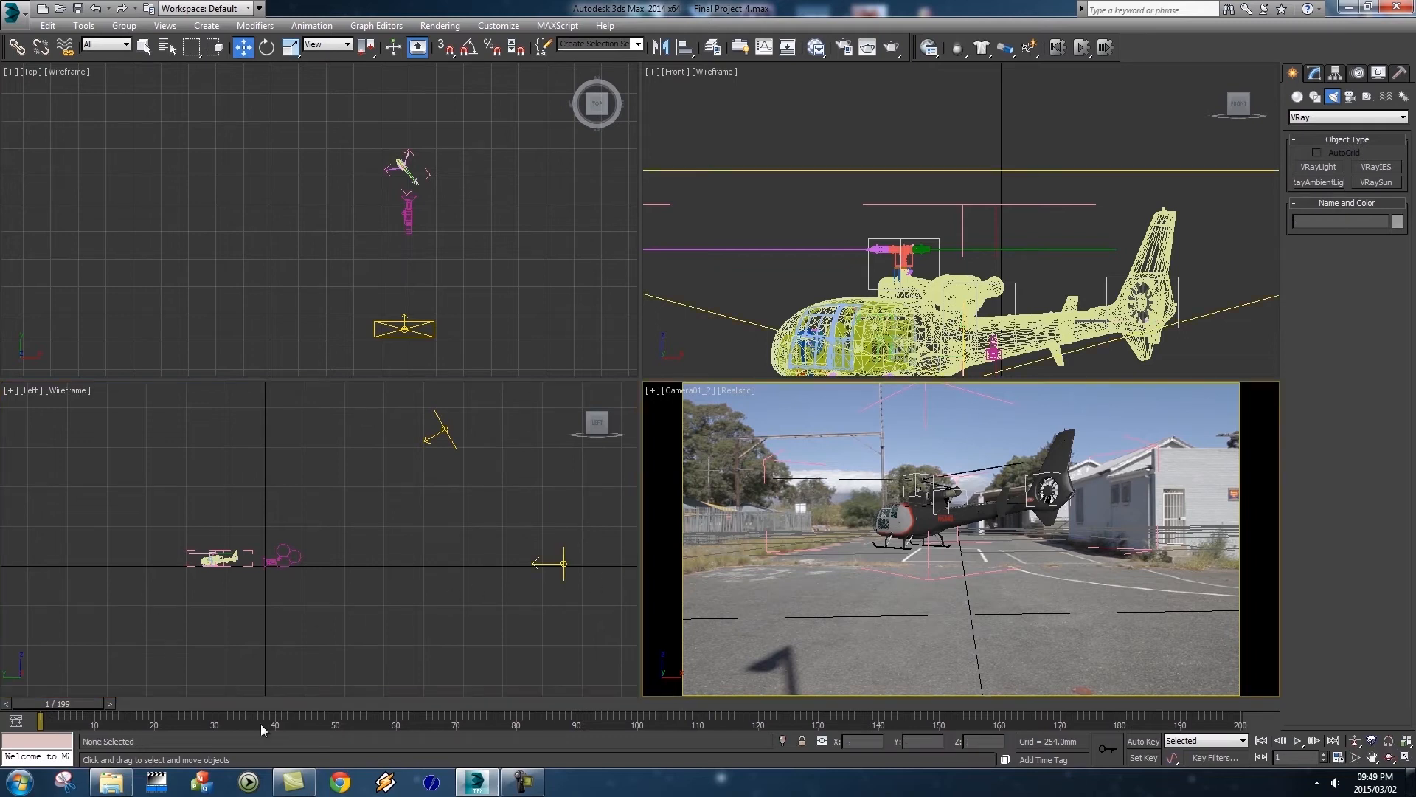
Go to frame 60 and disable the environment map for the background
left_click_drag(74, 704, 396, 705)
key("w")
left_click(440, 25)
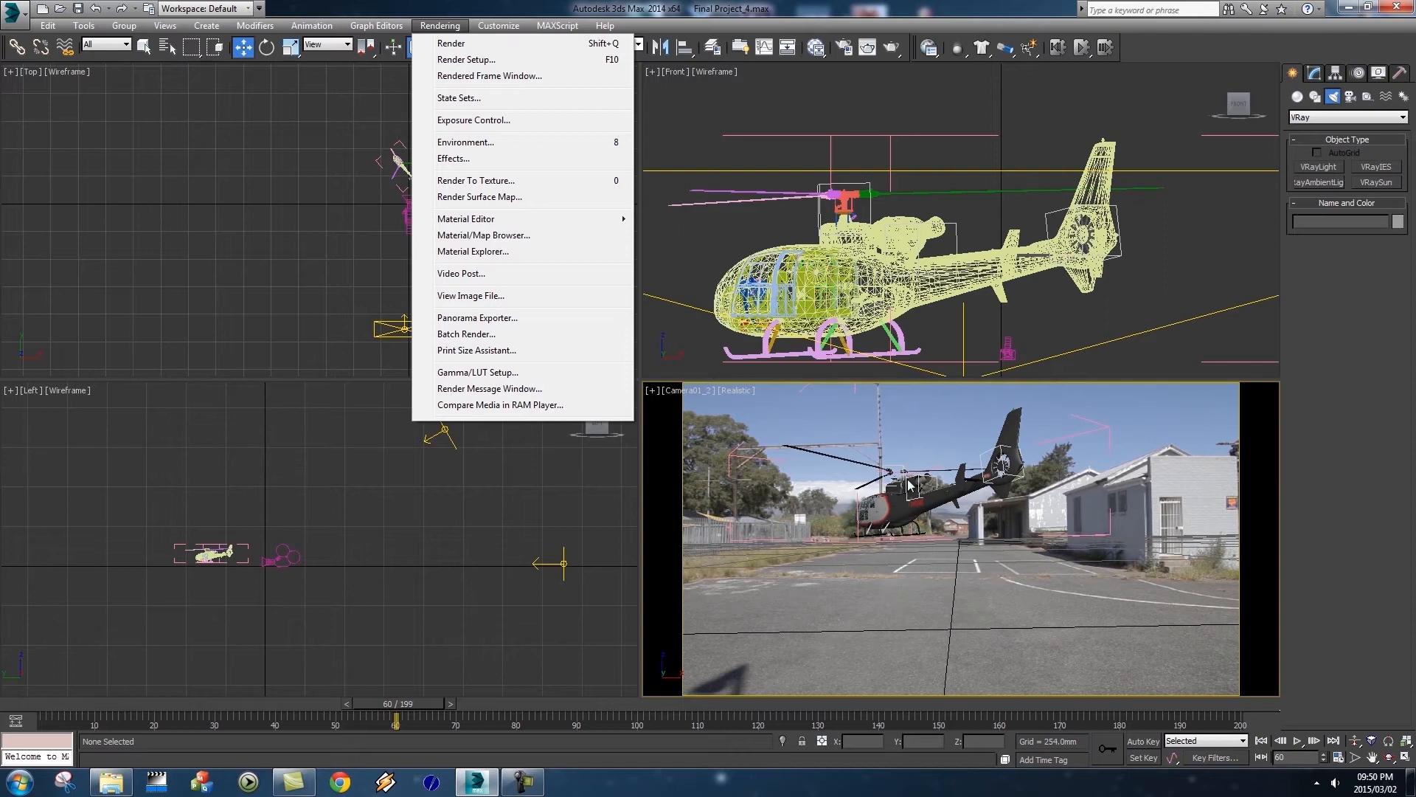
left_click(471, 144)
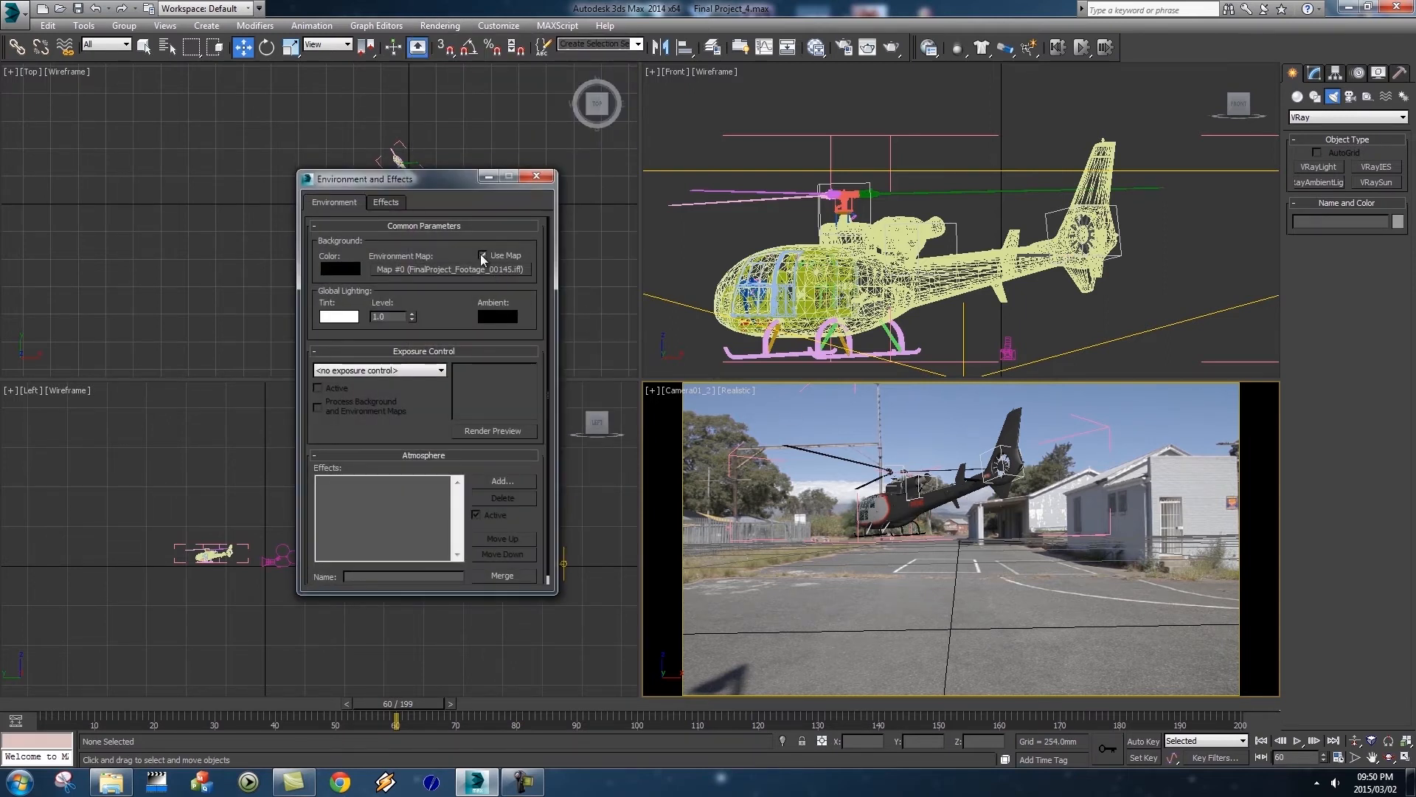
left_click(482, 256)
left_click(550, 177)
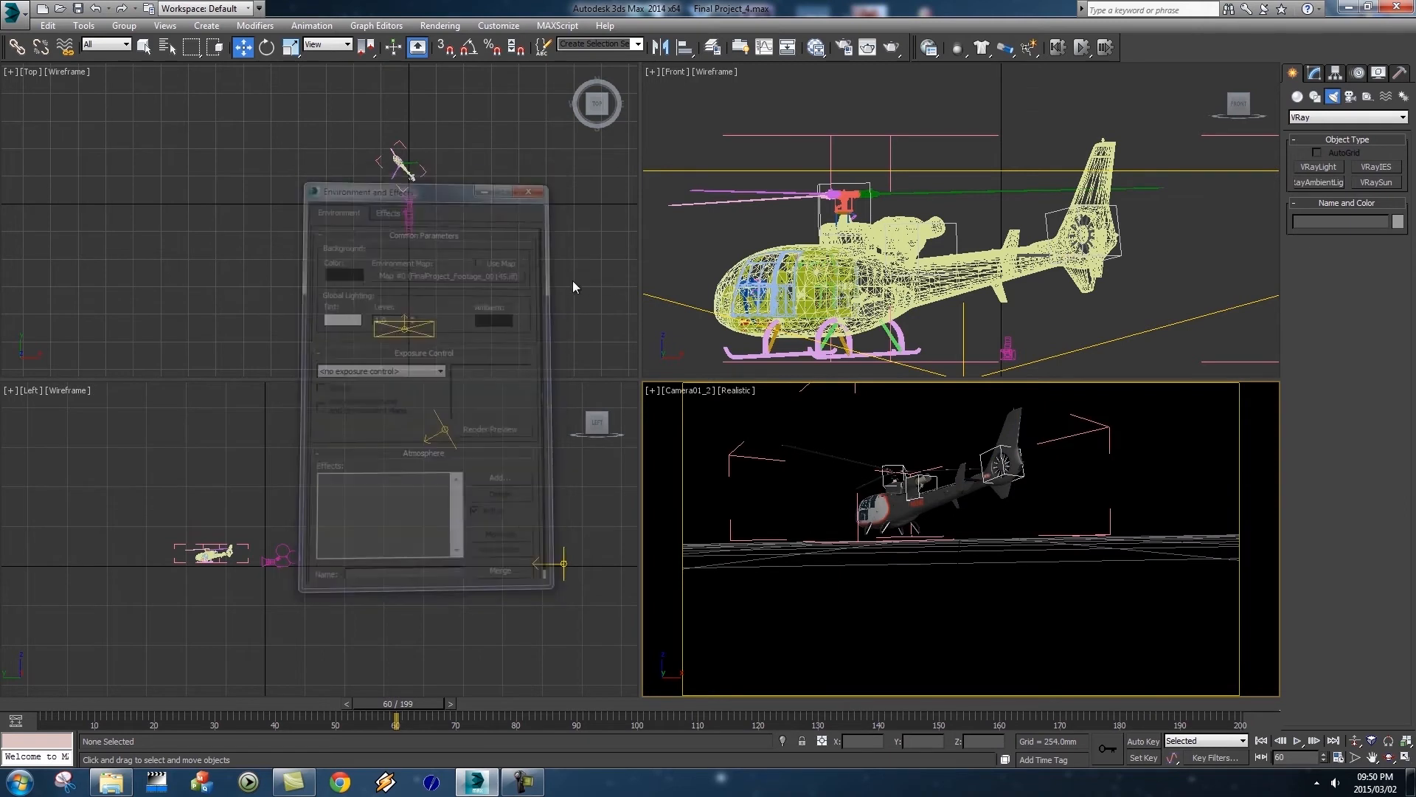
Enable V-Ray global illumination in the render setup, switch its settings to Advanced, and turn on ambient occlusion
left_click(440, 25)
left_click(458, 60)
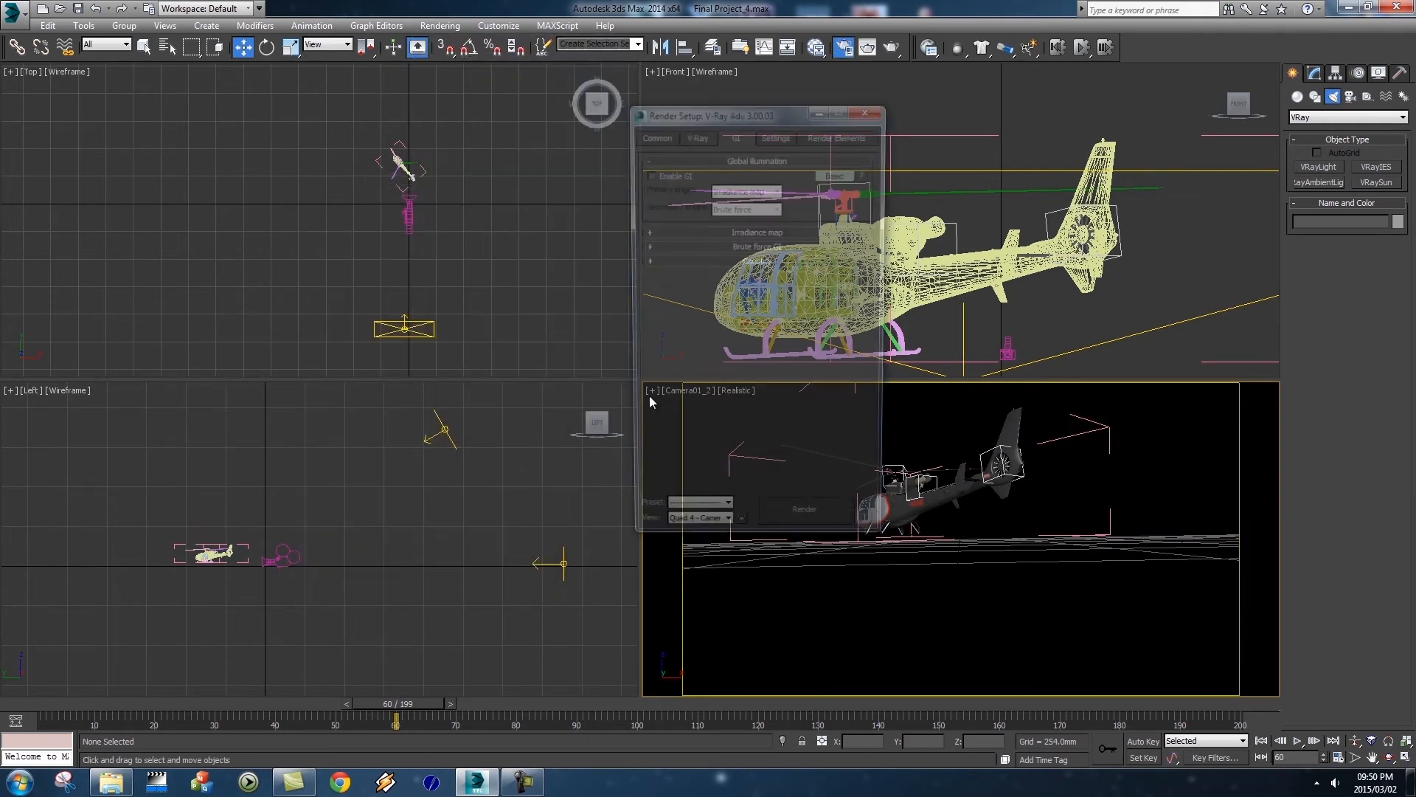
left_click(654, 134)
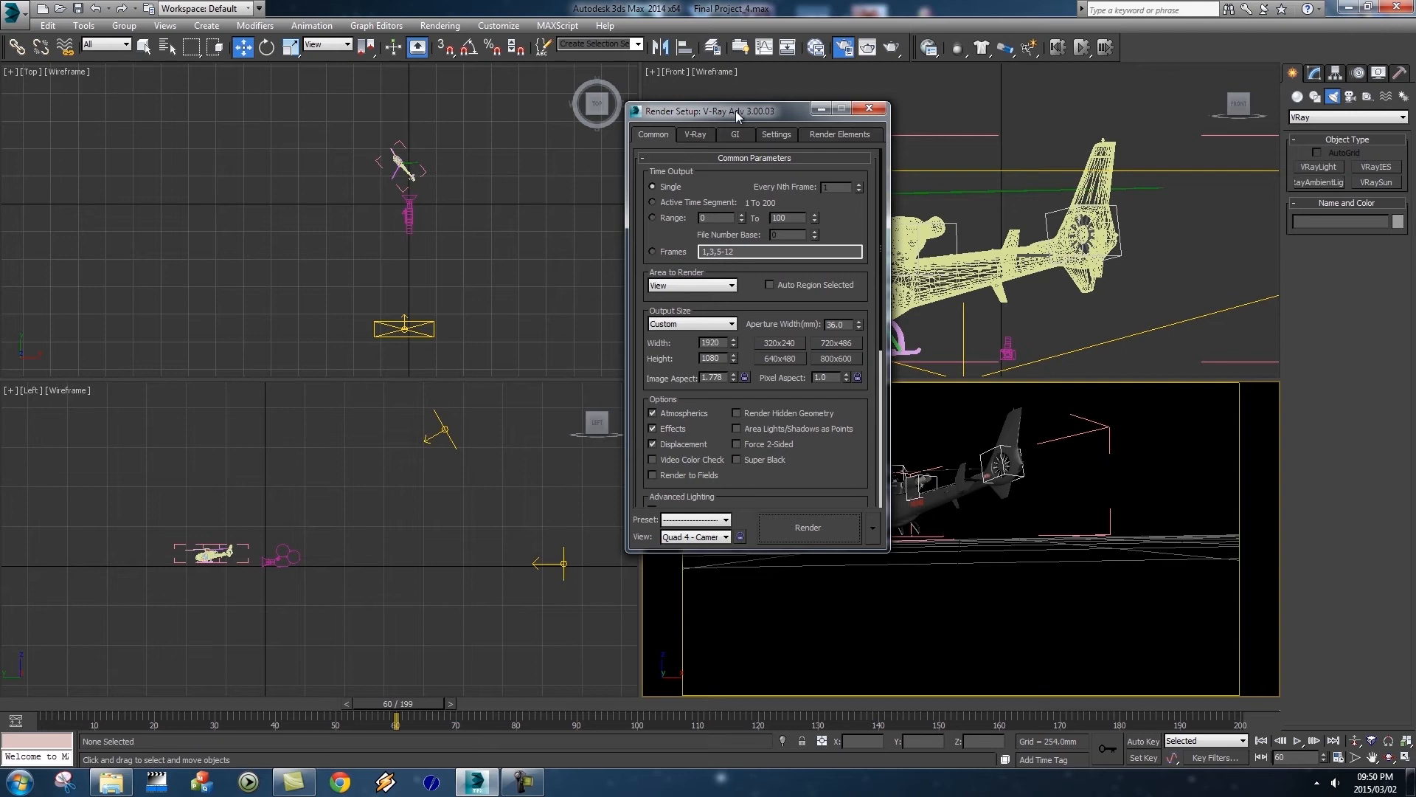
left_click_drag(736, 109, 834, 98)
left_click(834, 124)
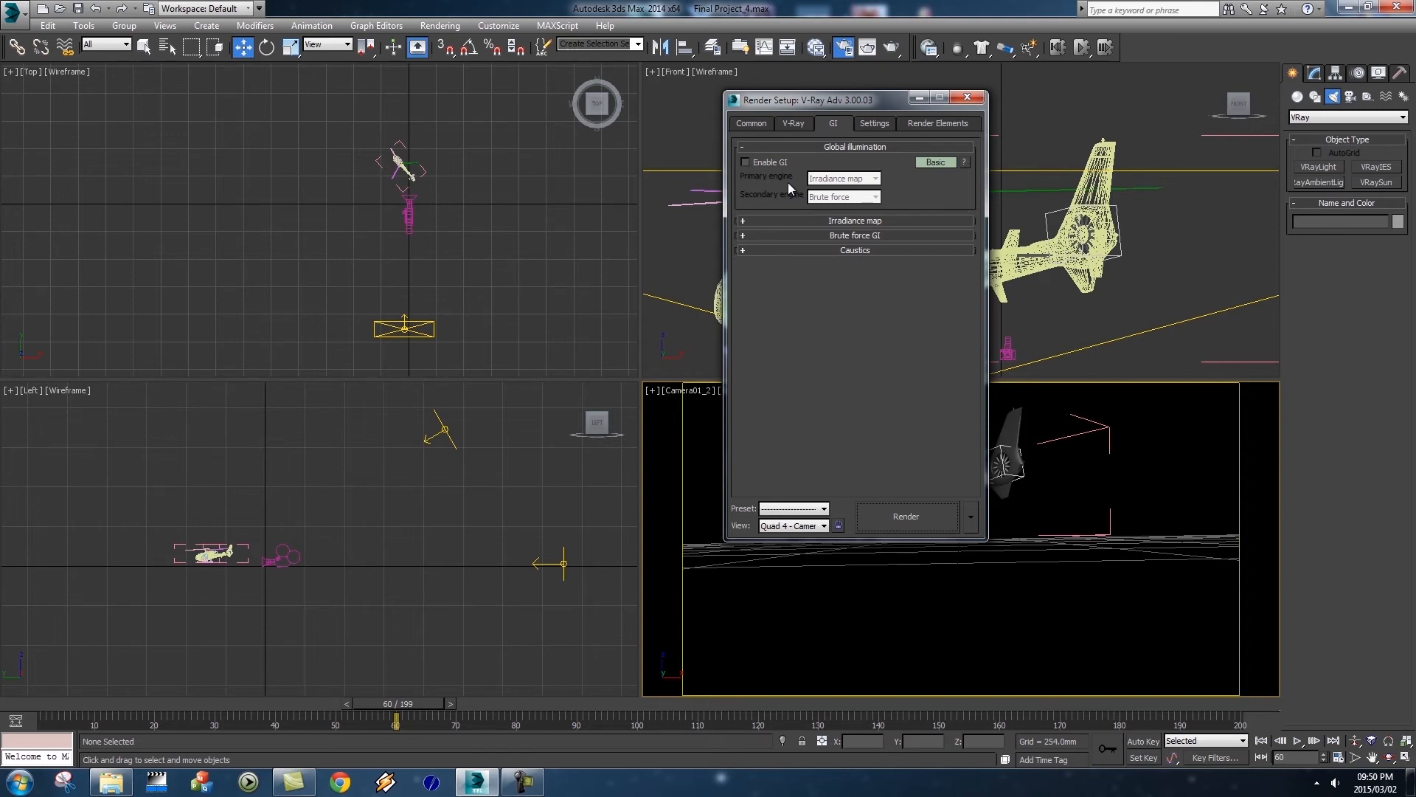
left_click(748, 161)
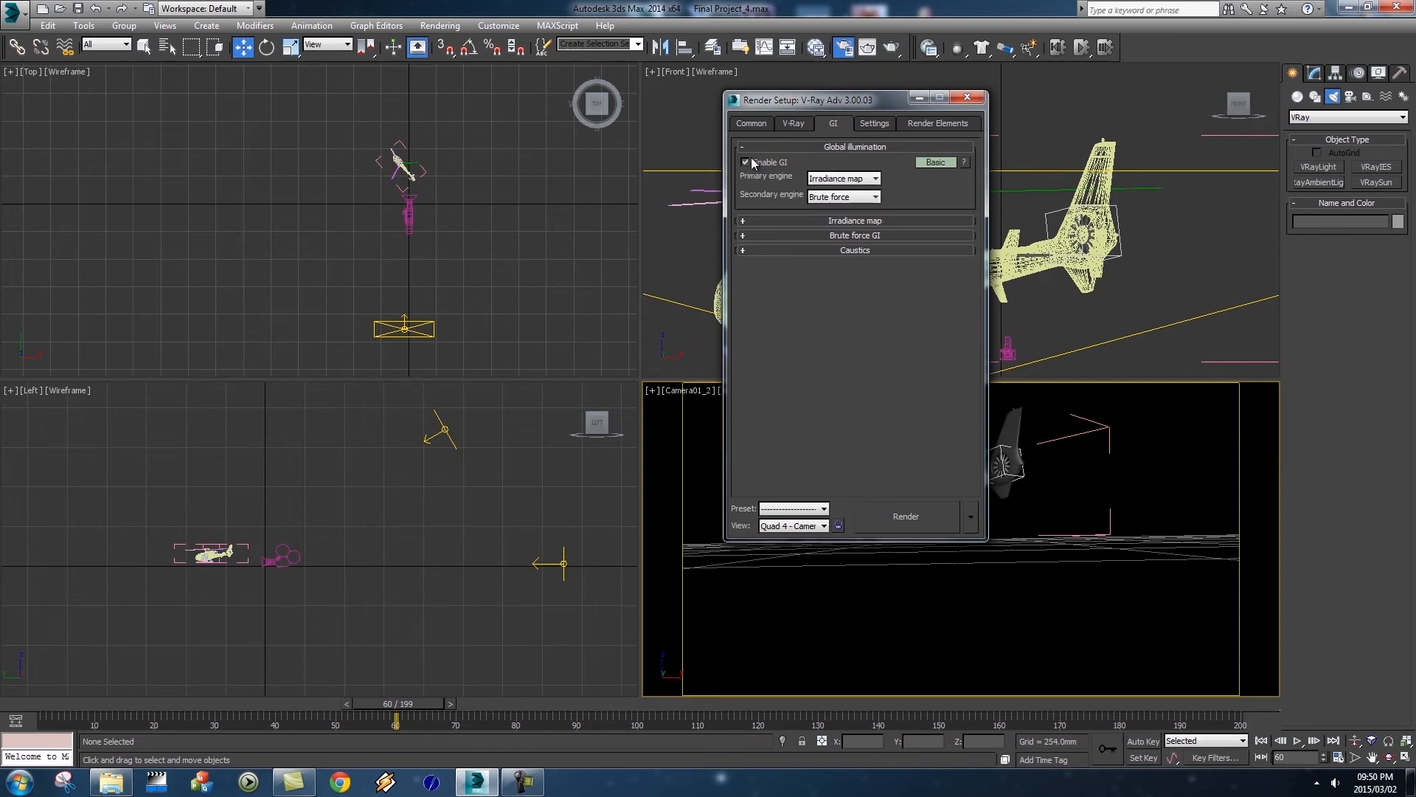
left_click(940, 164)
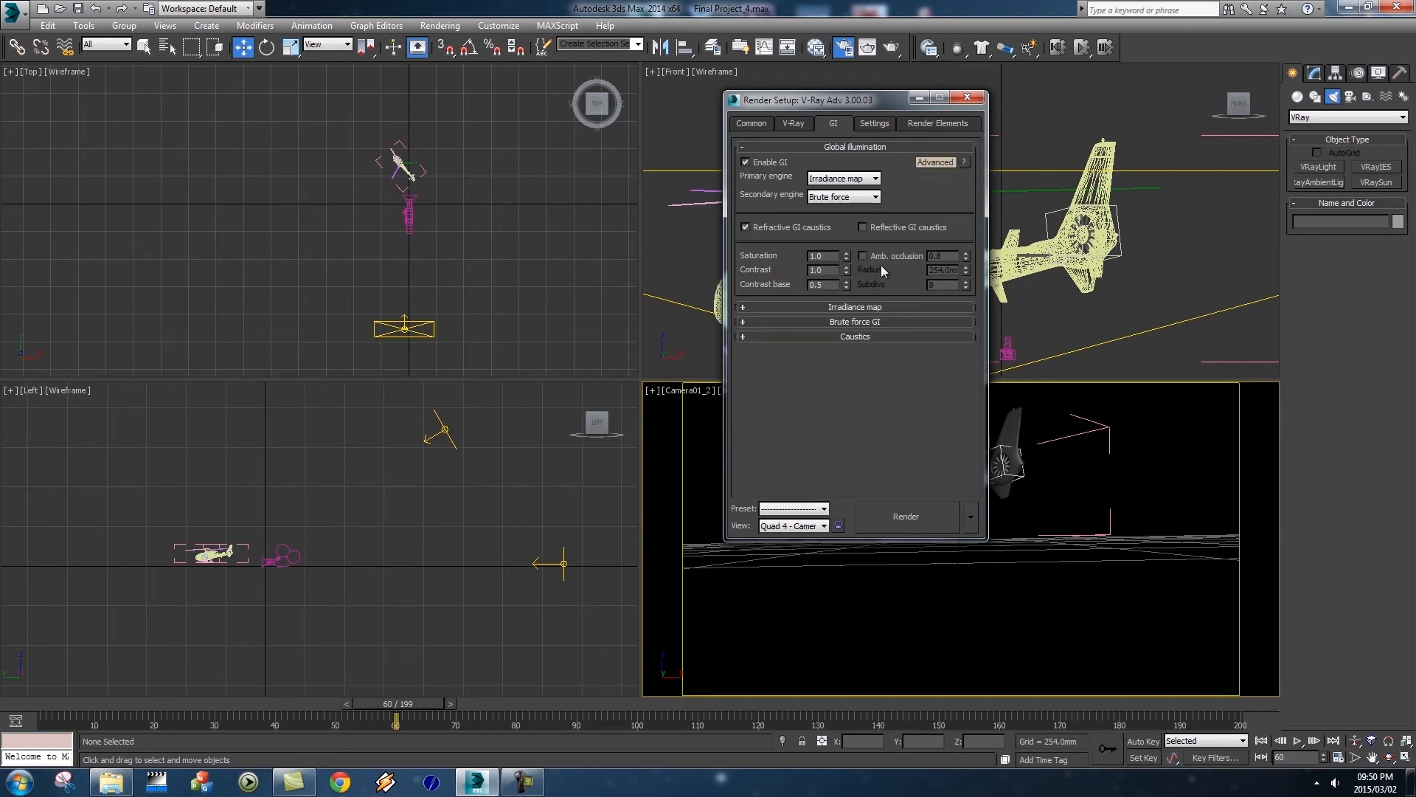
left_click(863, 256)
Render frame 60 from the camera view at 1920 x 1080
left_click_drag(811, 100, 457, 127)
left_click(406, 152)
left_click(579, 534)
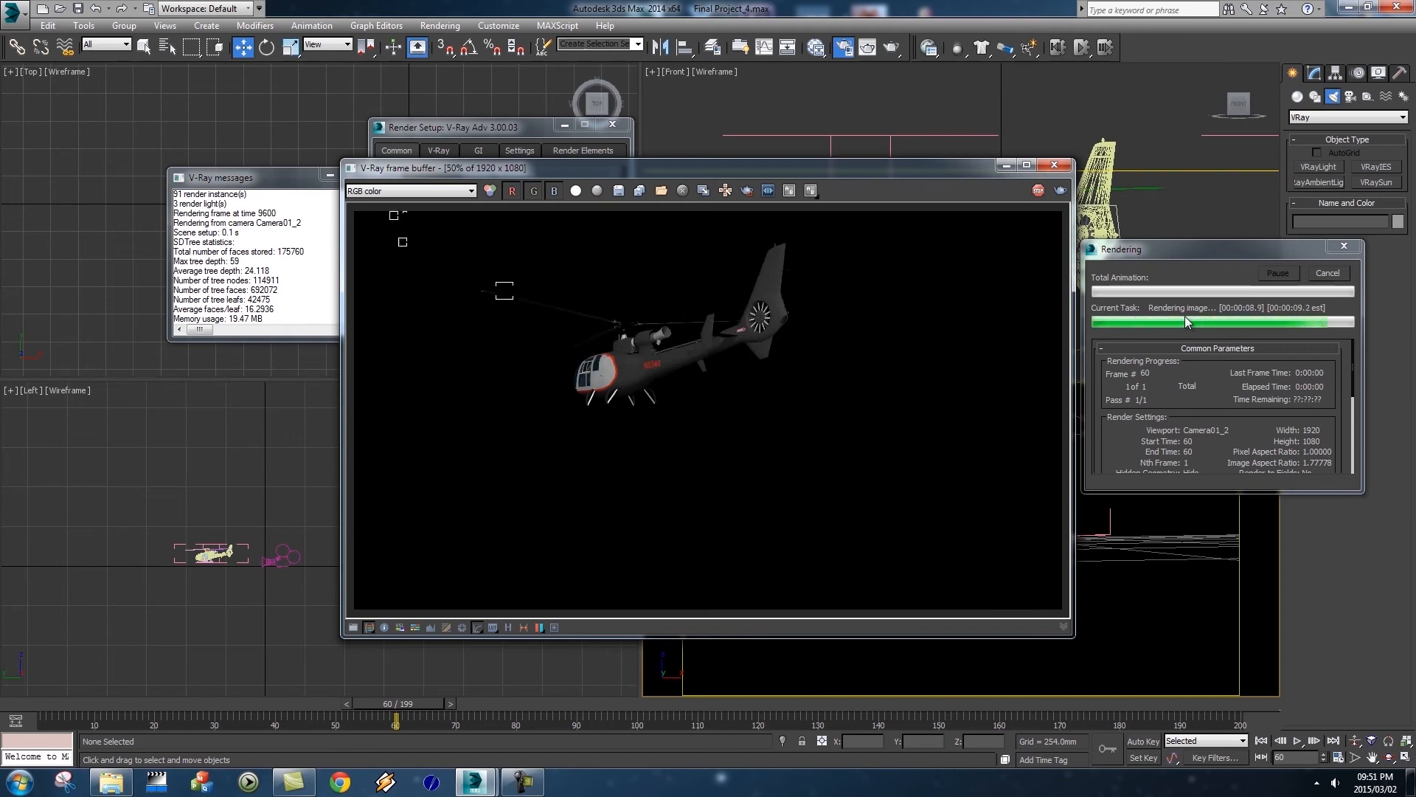
Examine the rendered helicopter up close in the frame buffer, from the tail along the fuselage
left_click(640, 338)
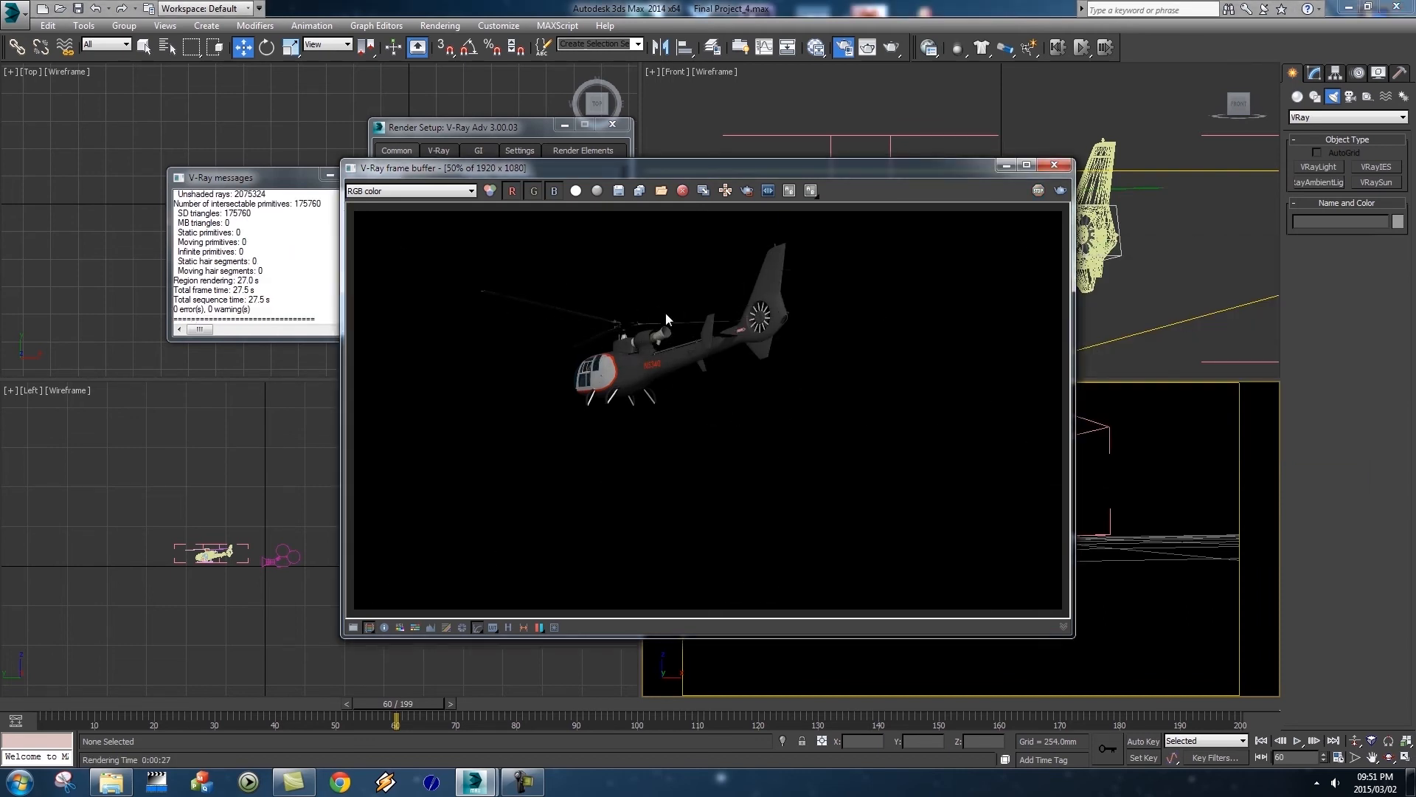
scroll(665, 312, "up", 2)
middle_click_drag(631, 444, 752, 338)
middle_click_drag(655, 415, 672, 386)
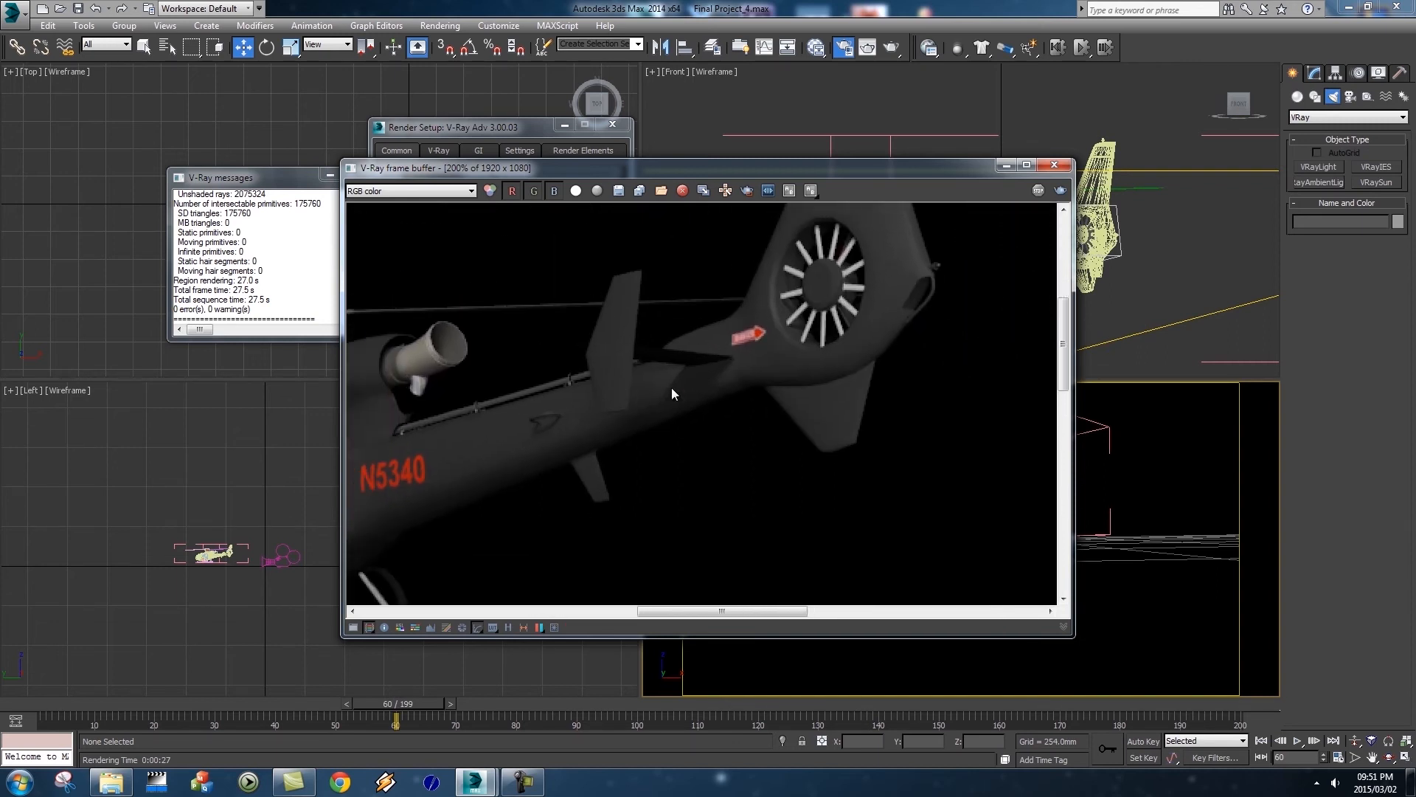
middle_click_drag(530, 439, 767, 408)
middle_click_drag(498, 382, 693, 384)
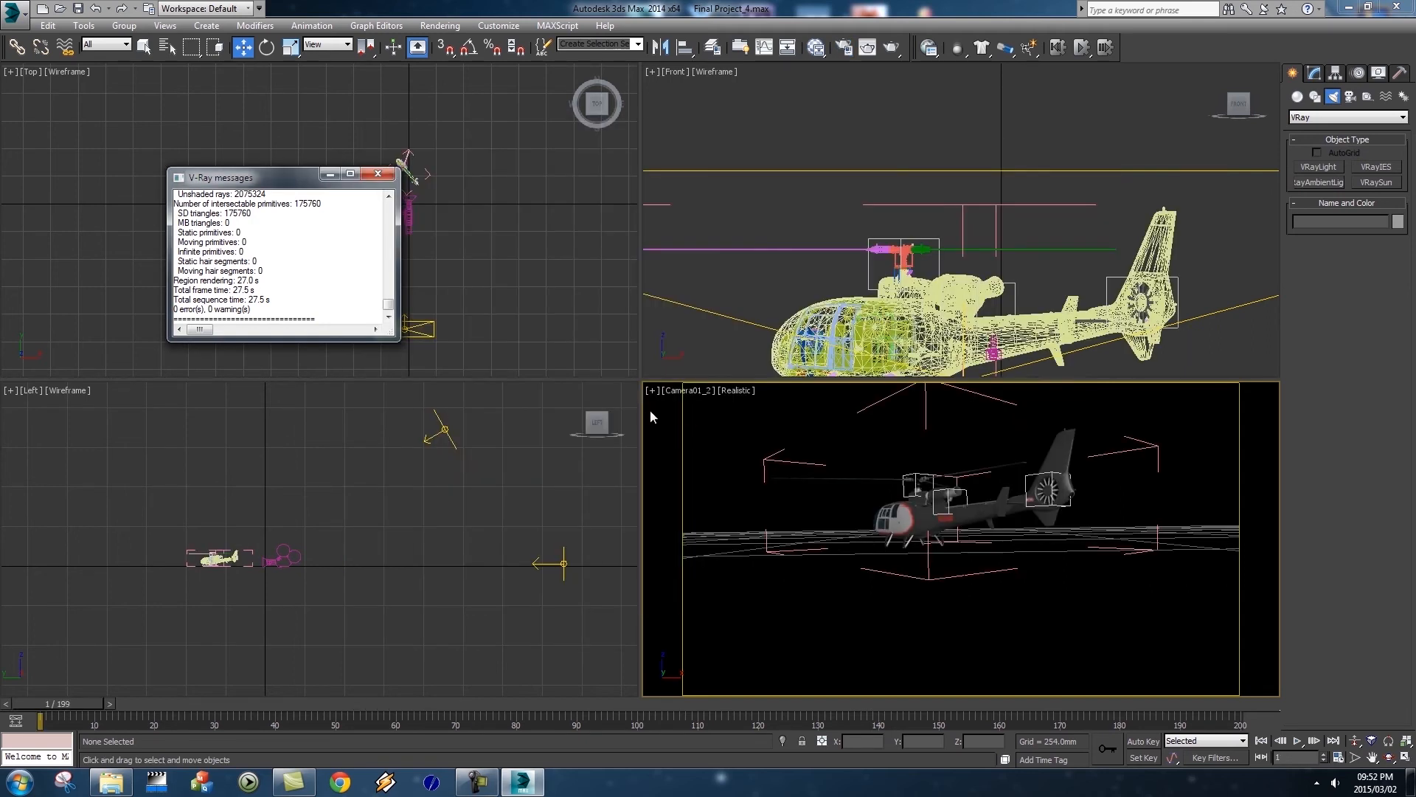
Save the scene as a new file named Final Project_5.max
left_click(20, 17)
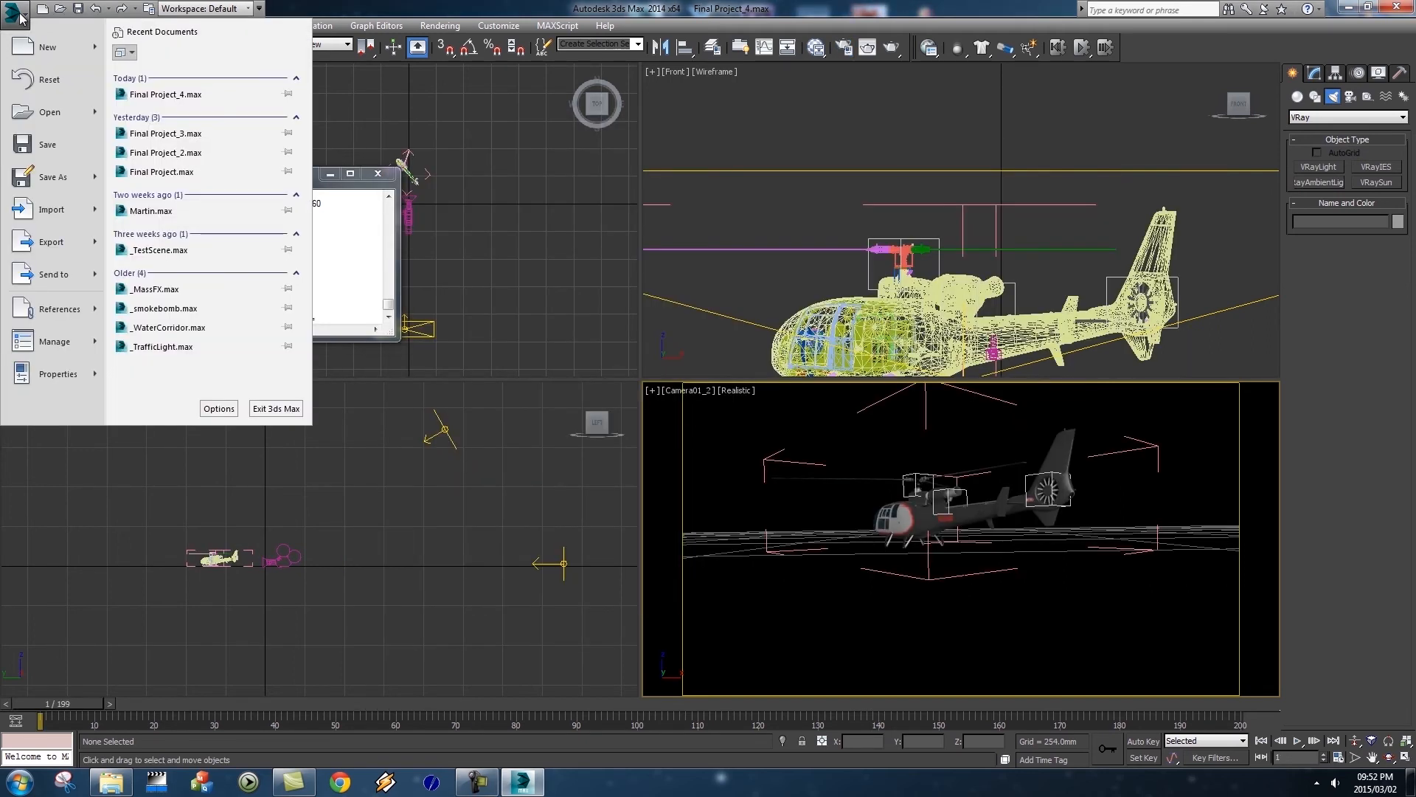
left_click(49, 177)
left_click(250, 565)
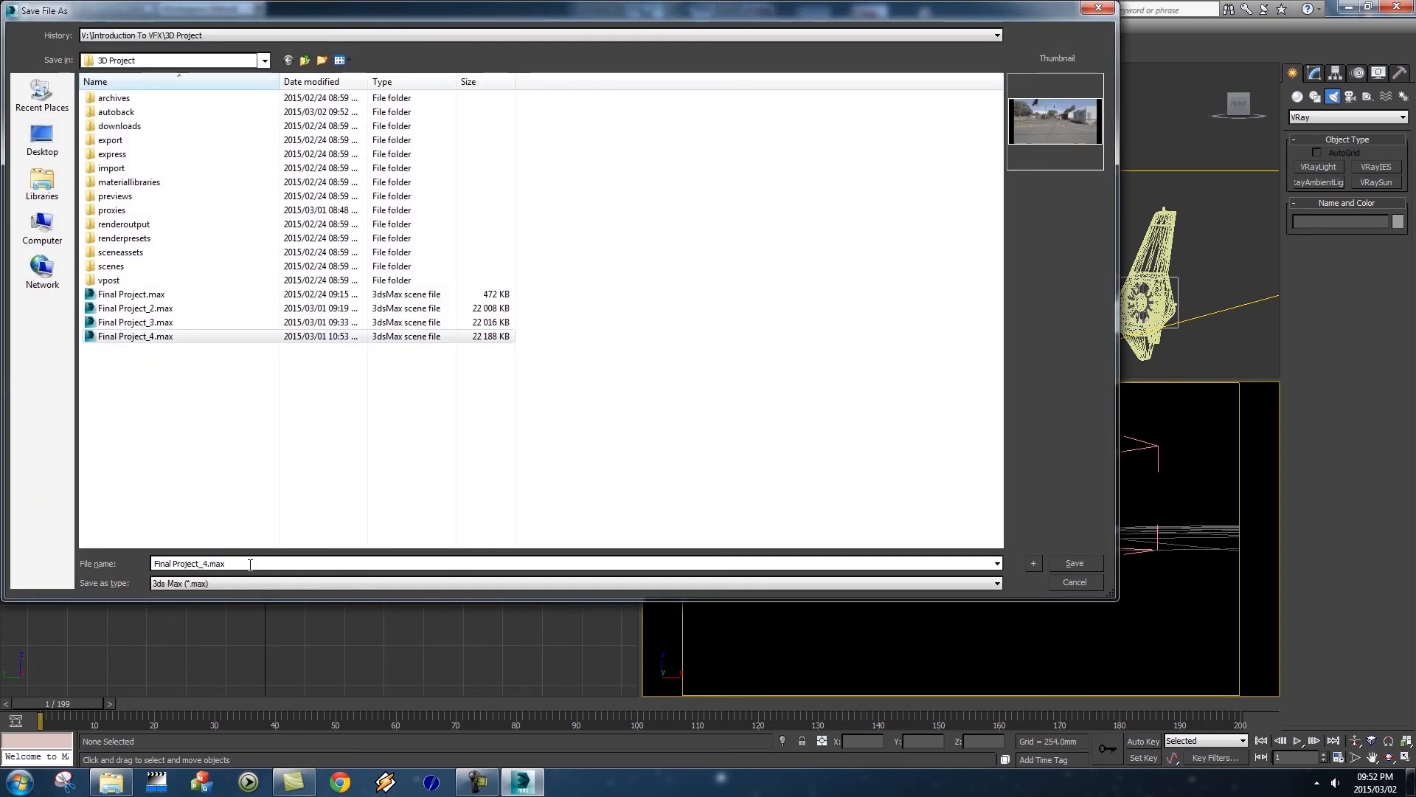
type("5")
left_click(1079, 565)
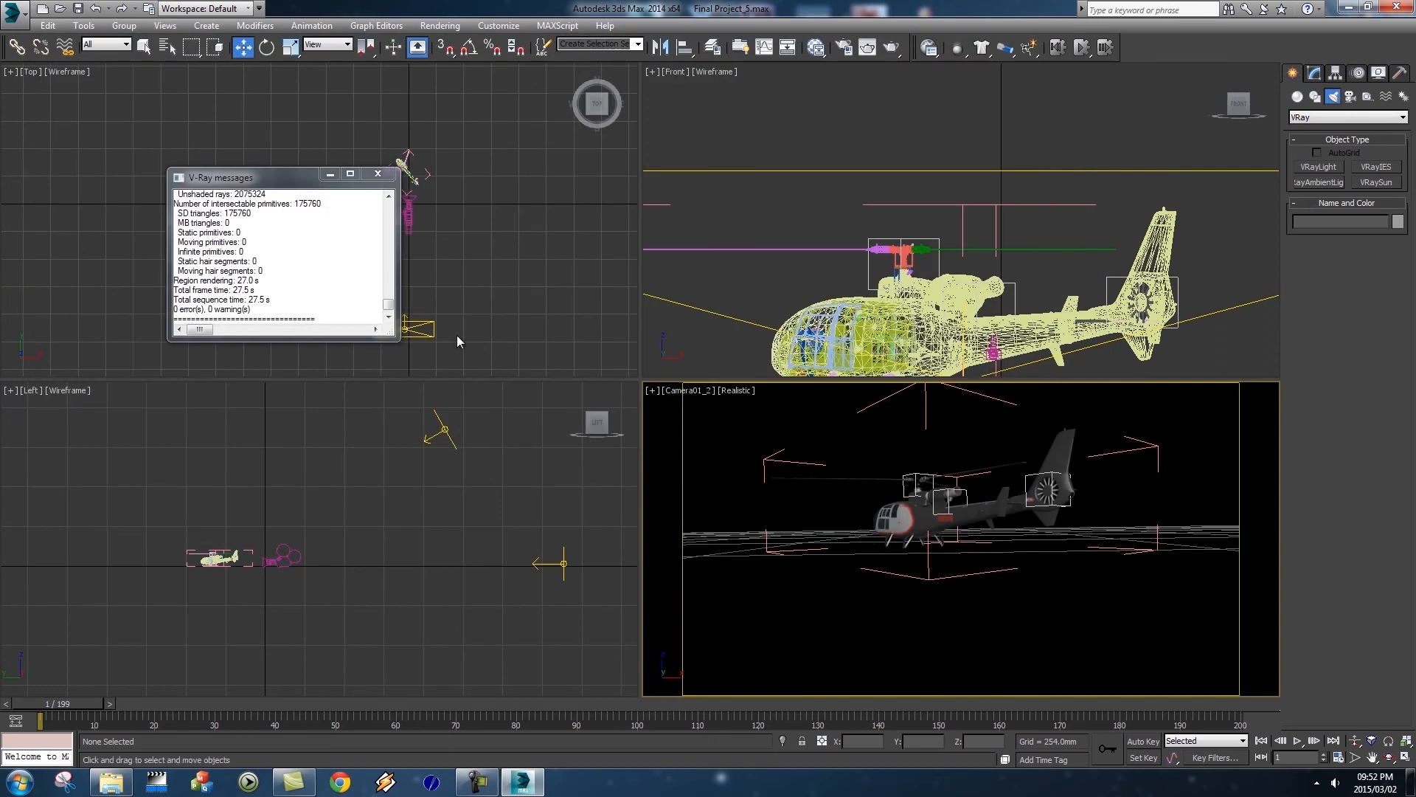